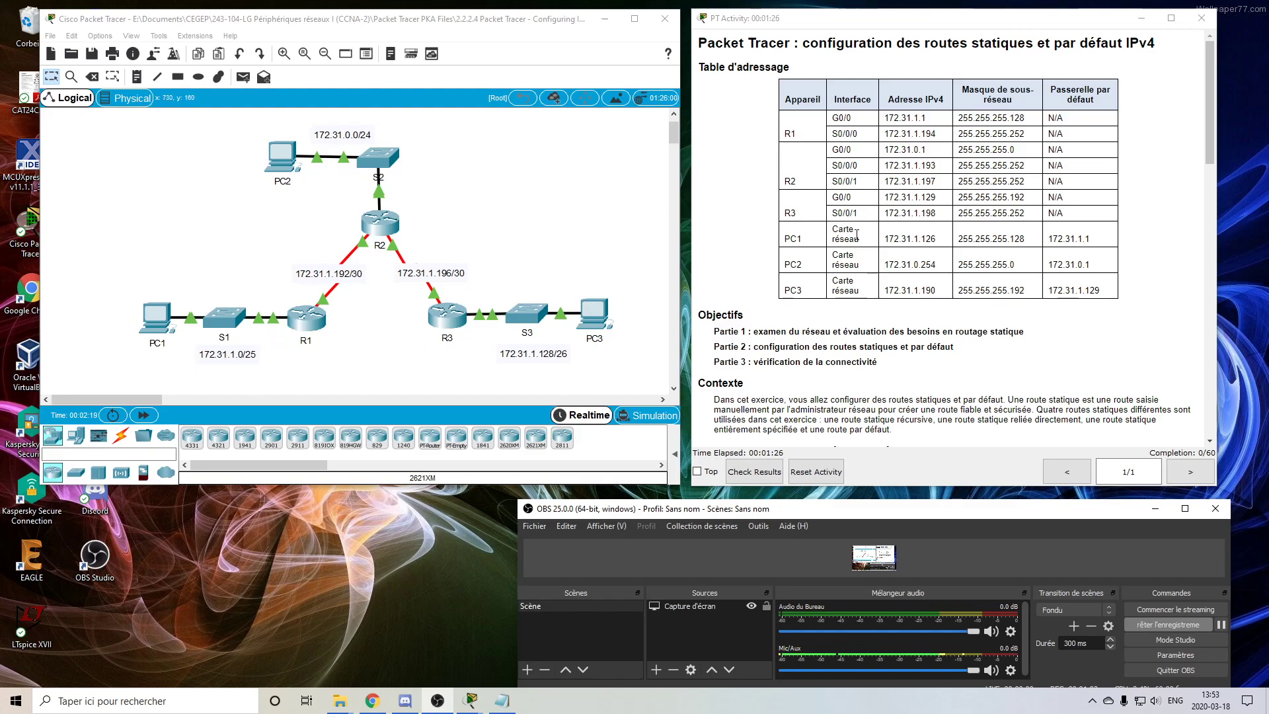
# Review the activity instructions from the addressing table down to the static route tasks in Partie 2
pyautogui.scroll(-4, 883, 238)
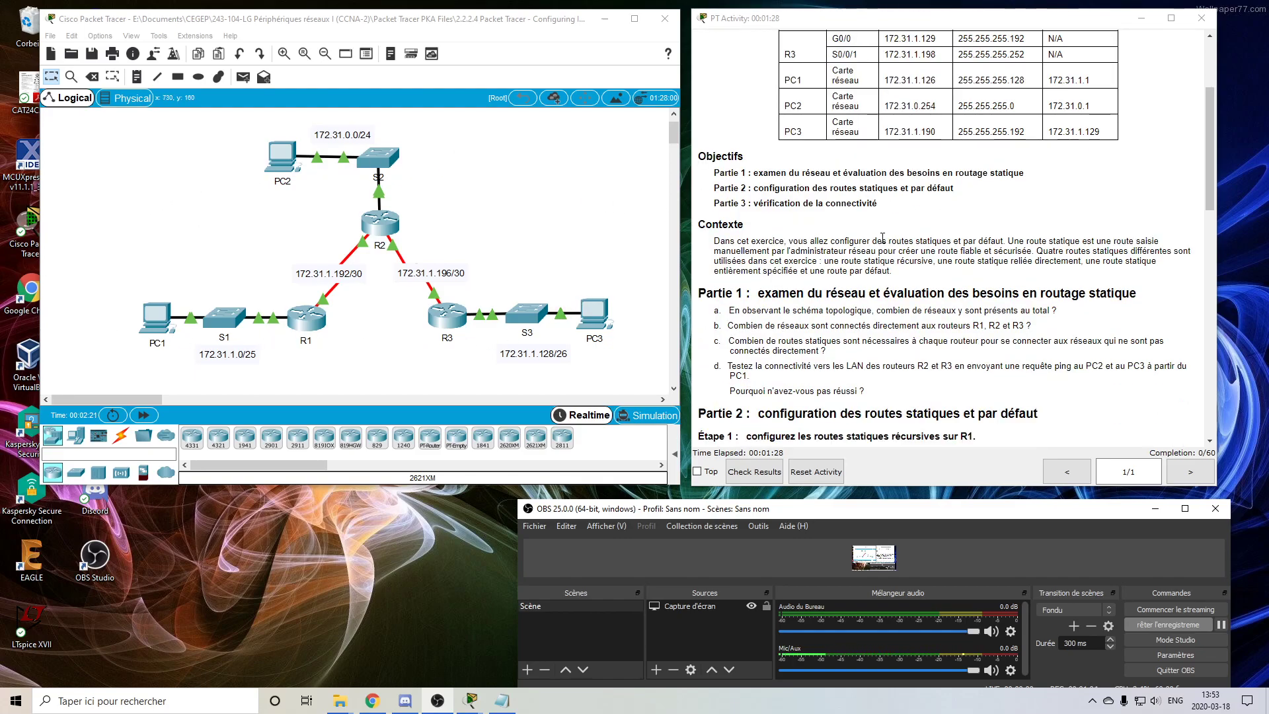
pyautogui.scroll(-5, 883, 238)
pyautogui.scroll(2, 882, 238)
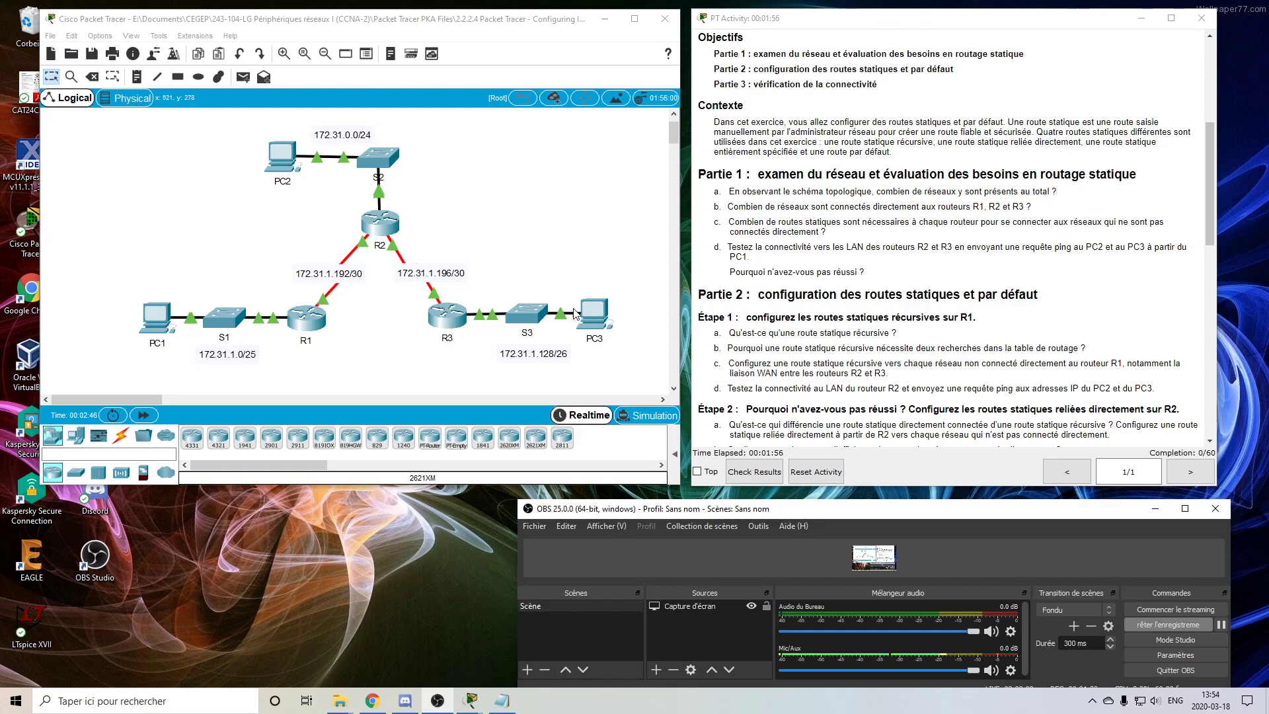
pyautogui.scroll(-1, 852, 294)
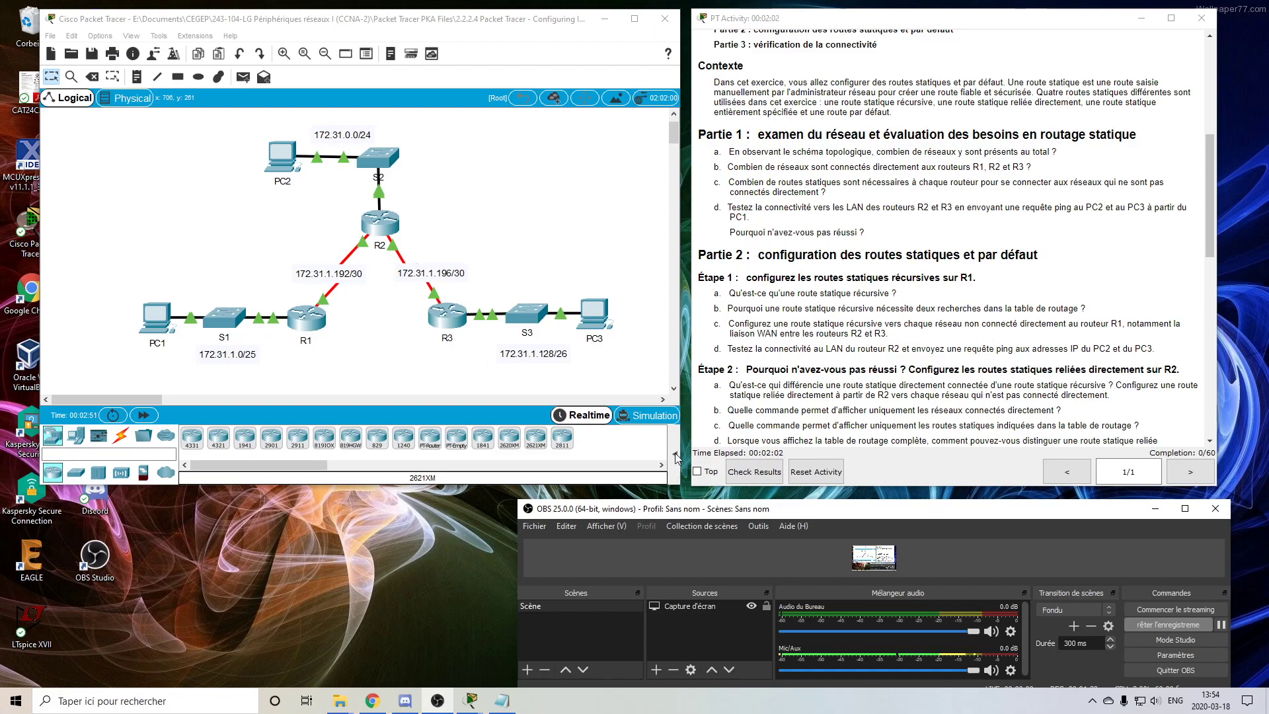
# Show the PDU List Window and enlarge the main window downward so the whole topology fits above it
pyautogui.click(675, 456)
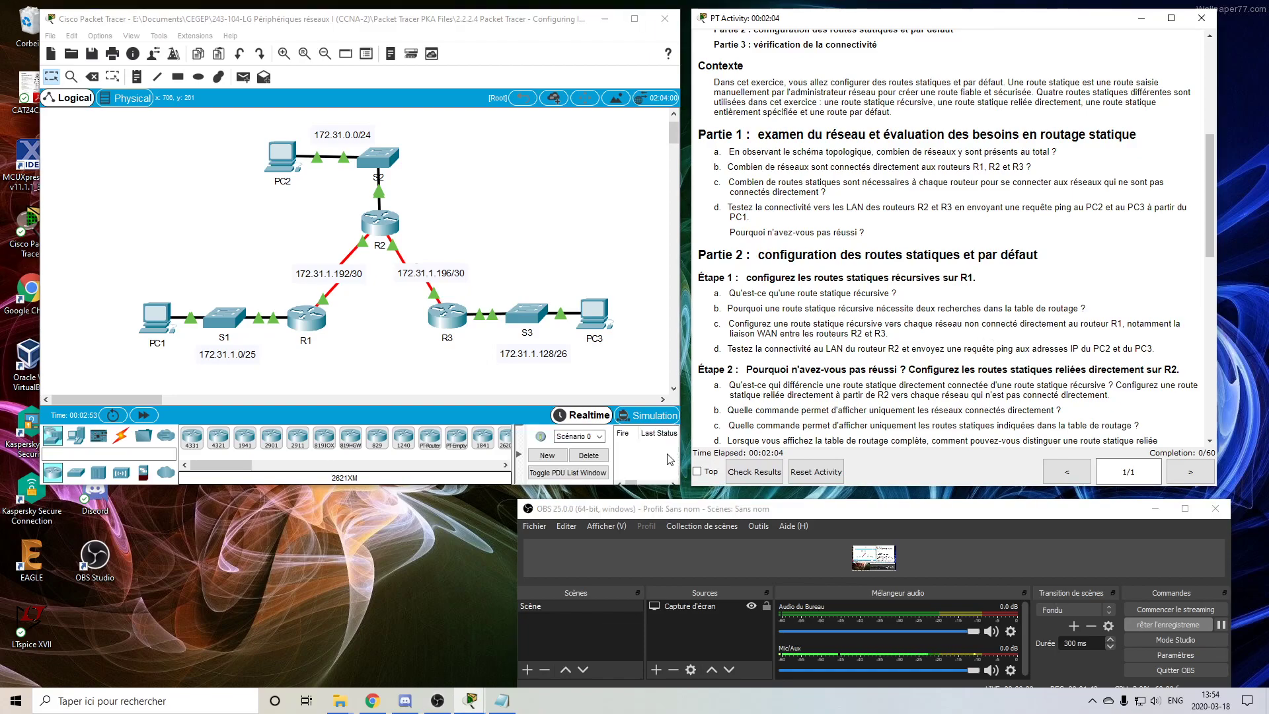
pyautogui.click(556, 473)
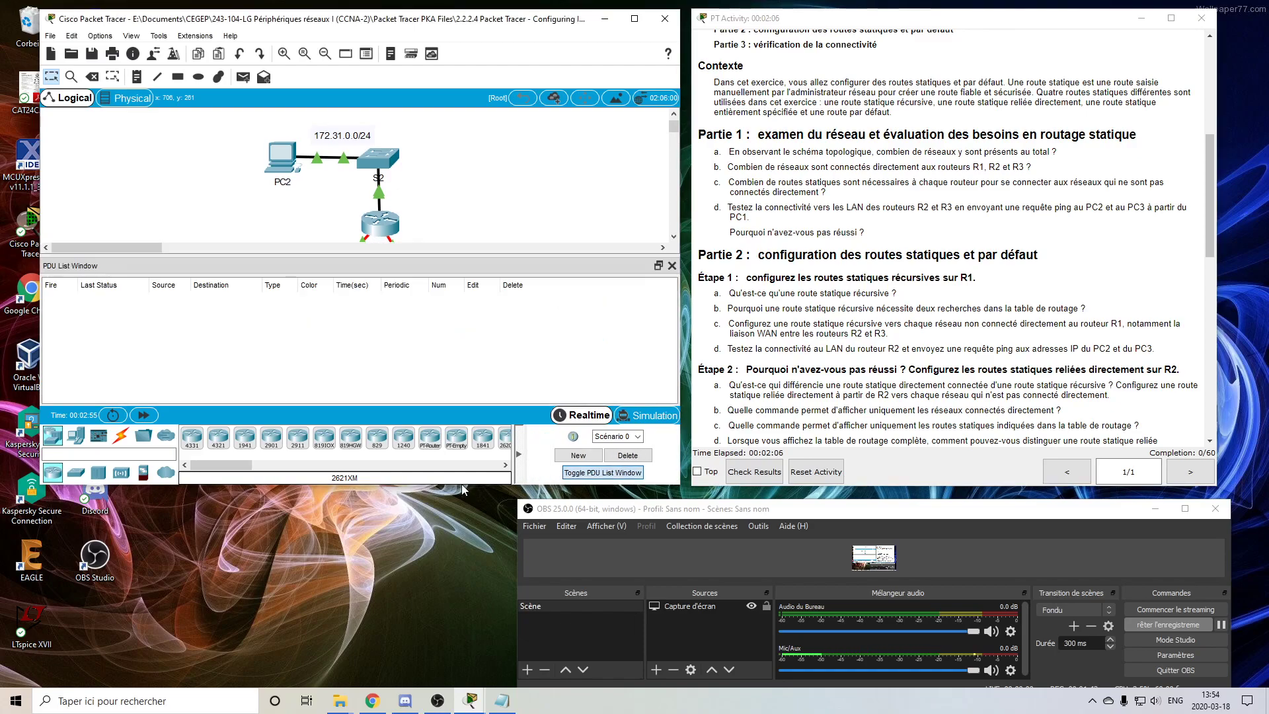
pyautogui.moveTo(463, 489); pyautogui.dragTo(466, 654)
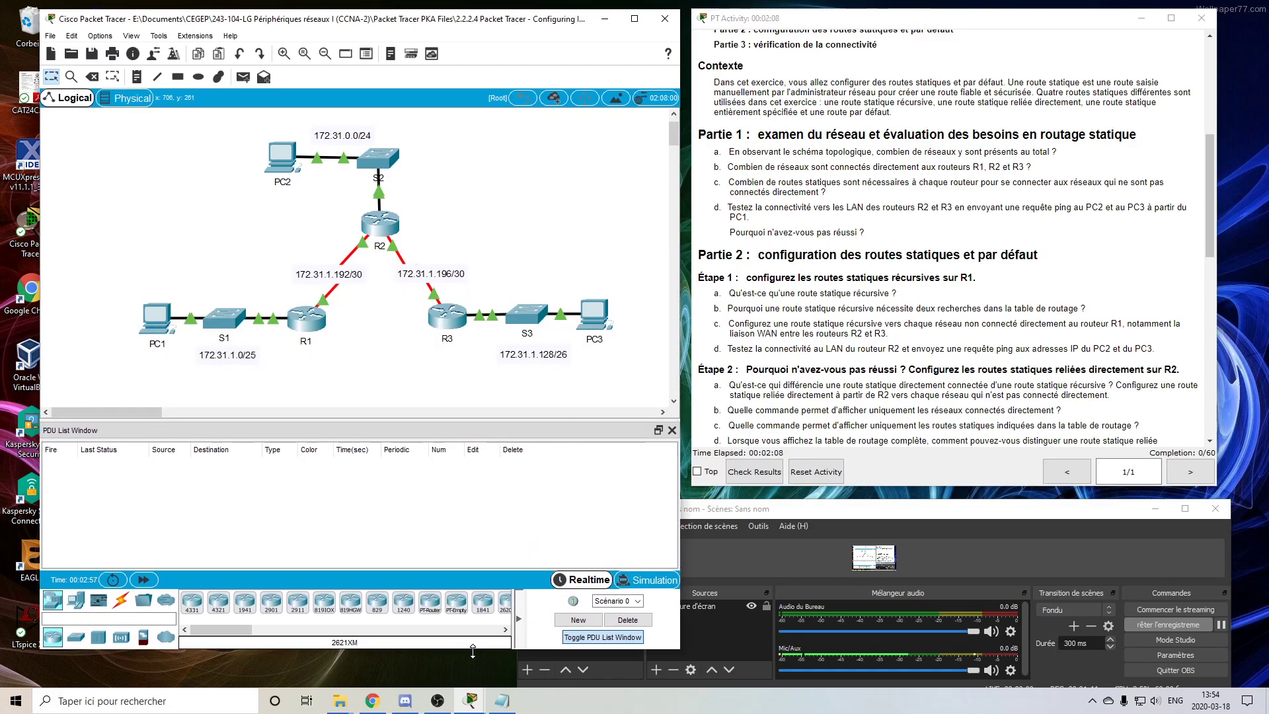
# Send simple test PDUs from PC1 to PC2, from PC1 to PC3 and from PC2 to PC3
pyautogui.click(242, 78)
pyautogui.click(156, 318)
pyautogui.click(279, 162)
pyautogui.click(242, 77)
pyautogui.click(158, 316)
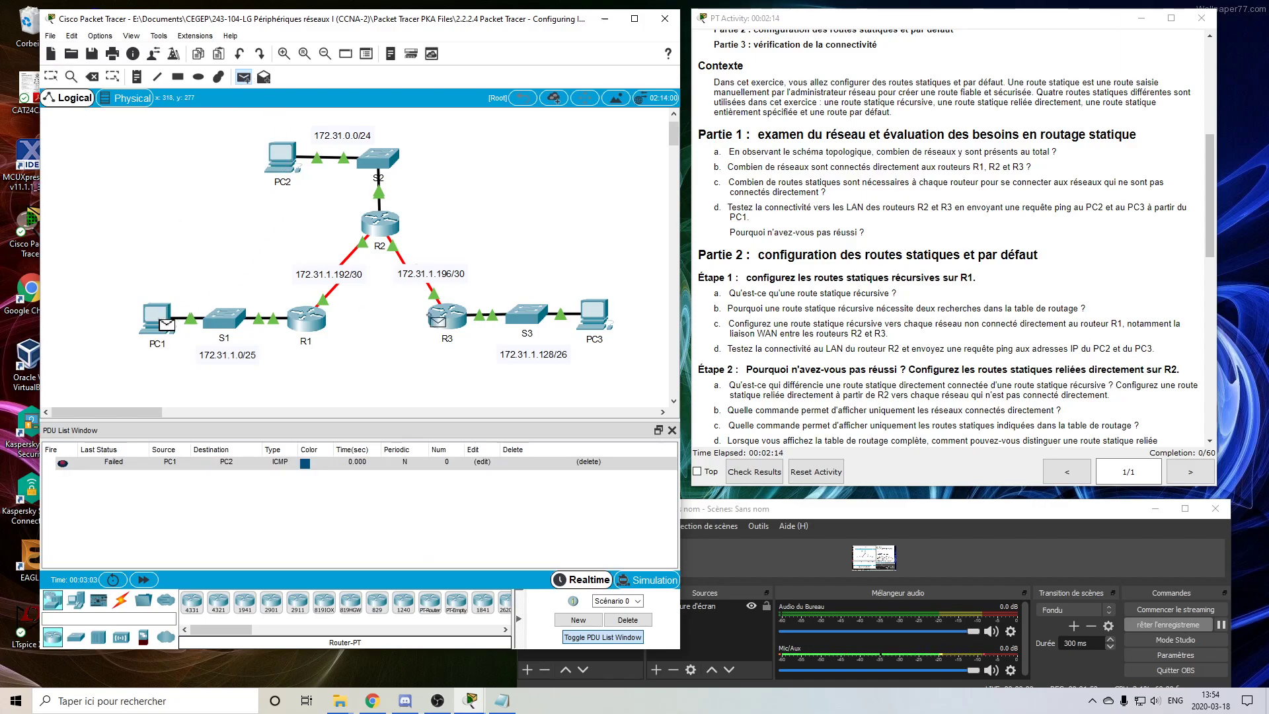
pyautogui.click(593, 314)
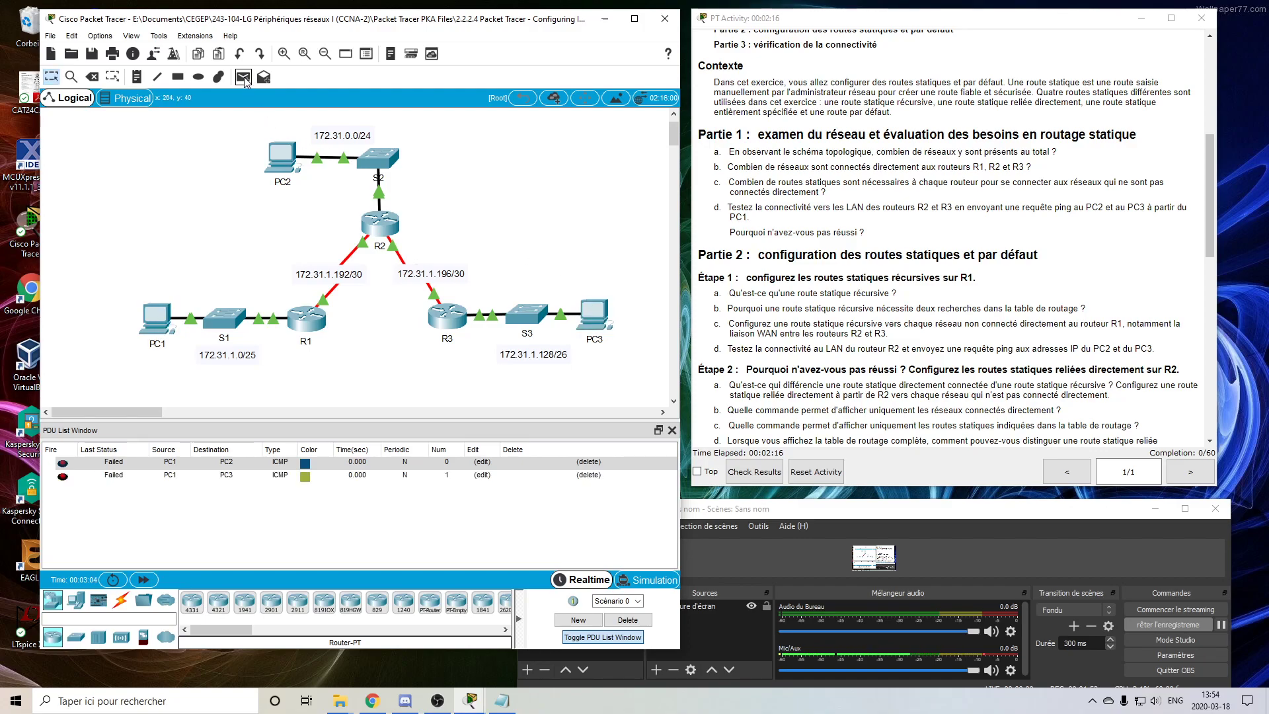
pyautogui.click(244, 77)
pyautogui.click(281, 156)
pyautogui.click(593, 314)
# Fire the listed test PDUs between the PCs again to recheck connectivity
pyautogui.click(82, 462)
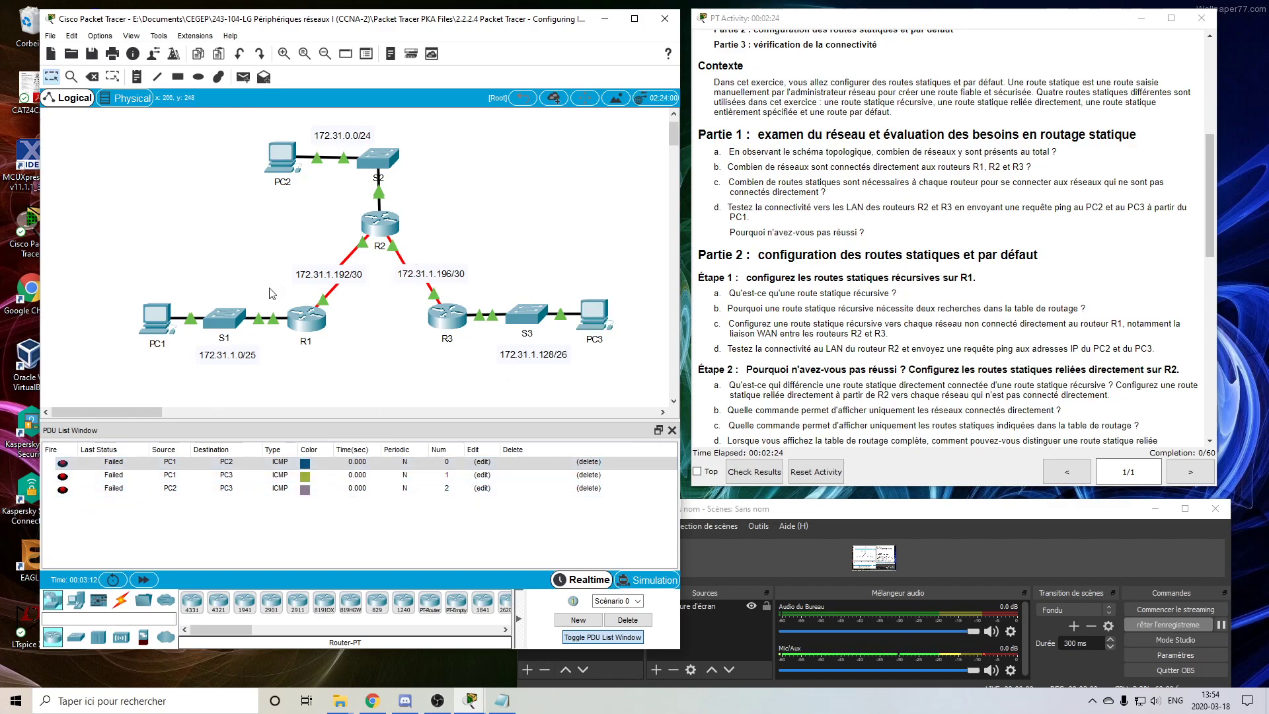
pyautogui.click(66, 476)
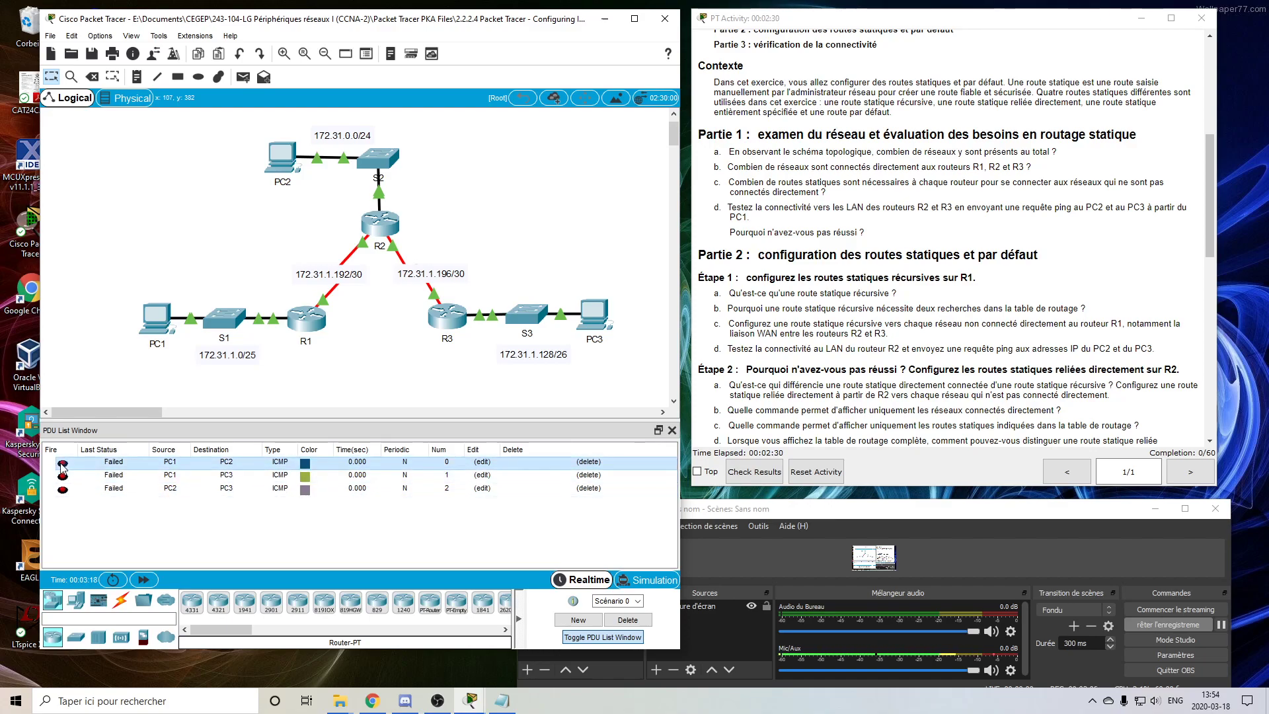
pyautogui.click(63, 487)
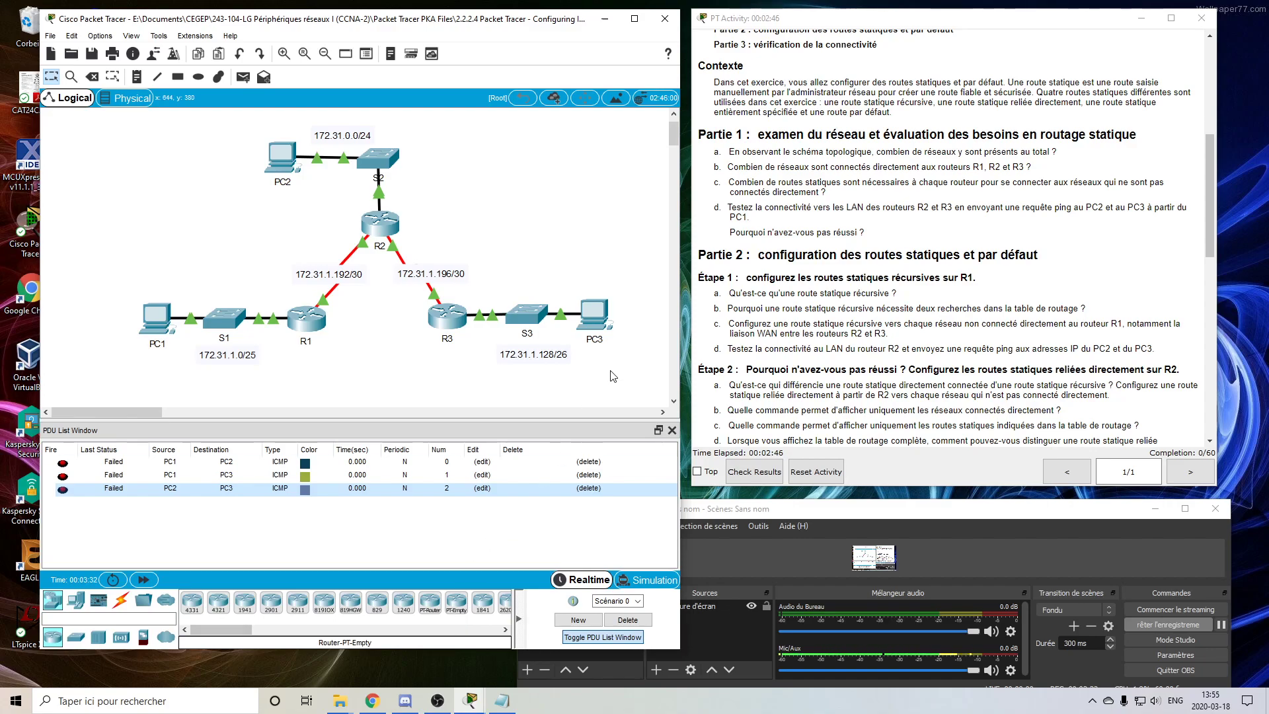
# Read the Partie 2 instructions for the static and default routes on R1, R2 and R3
pyautogui.scroll(-1, 842, 272)
pyautogui.click(883, 209)
pyautogui.scroll(-1, 884, 209)
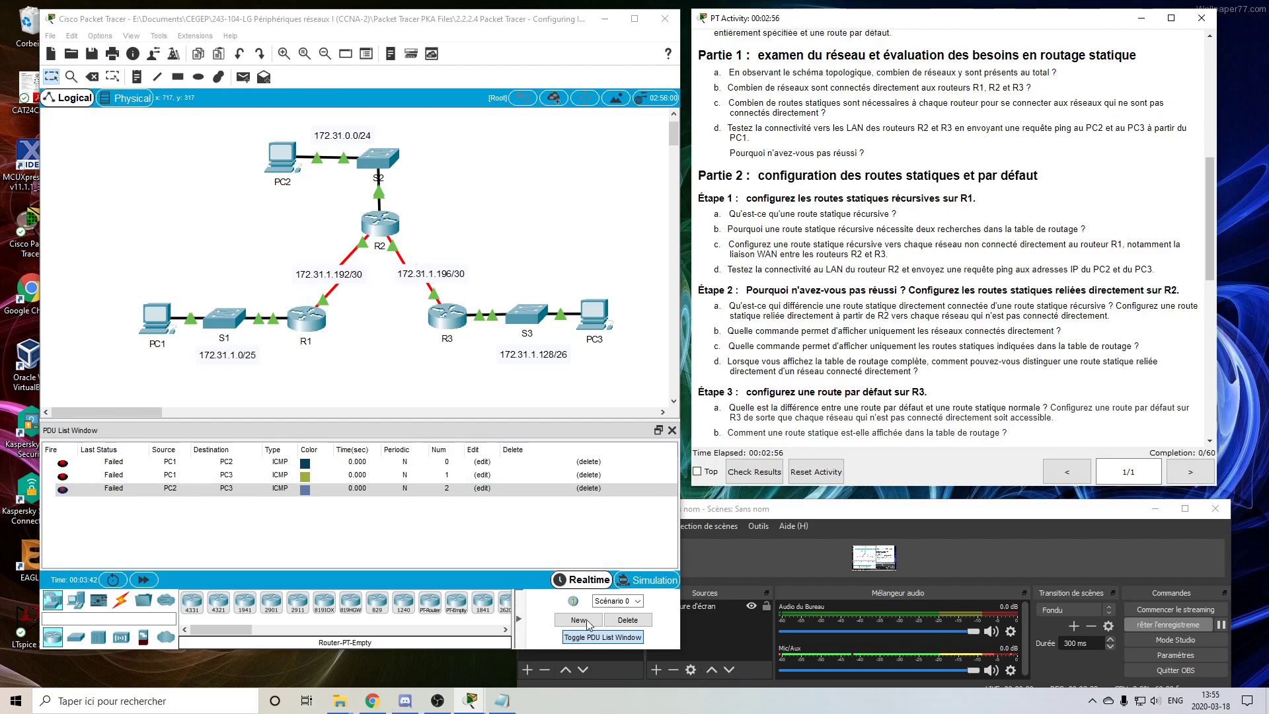
# Switch to the Notepad notes, examine the next-hop address in the recursive route example, and minimize the notes
pyautogui.click(502, 702)
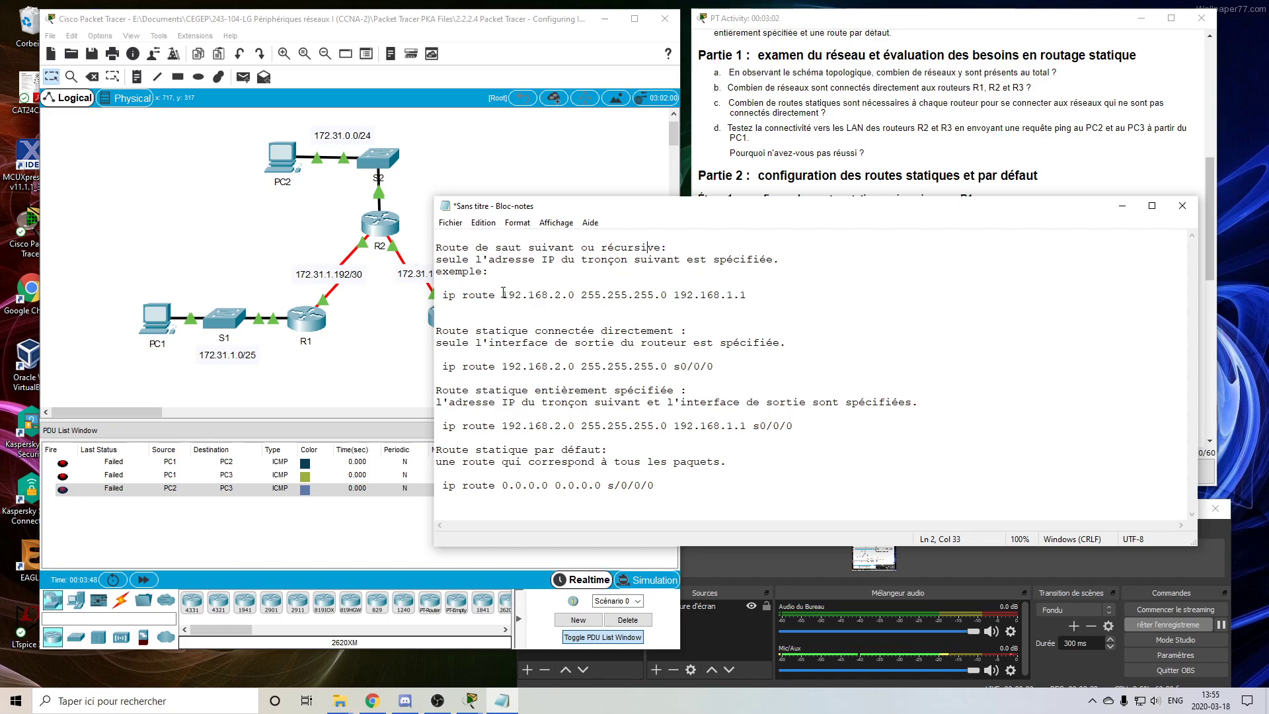
pyautogui.moveTo(503, 293); pyautogui.dragTo(745, 297)
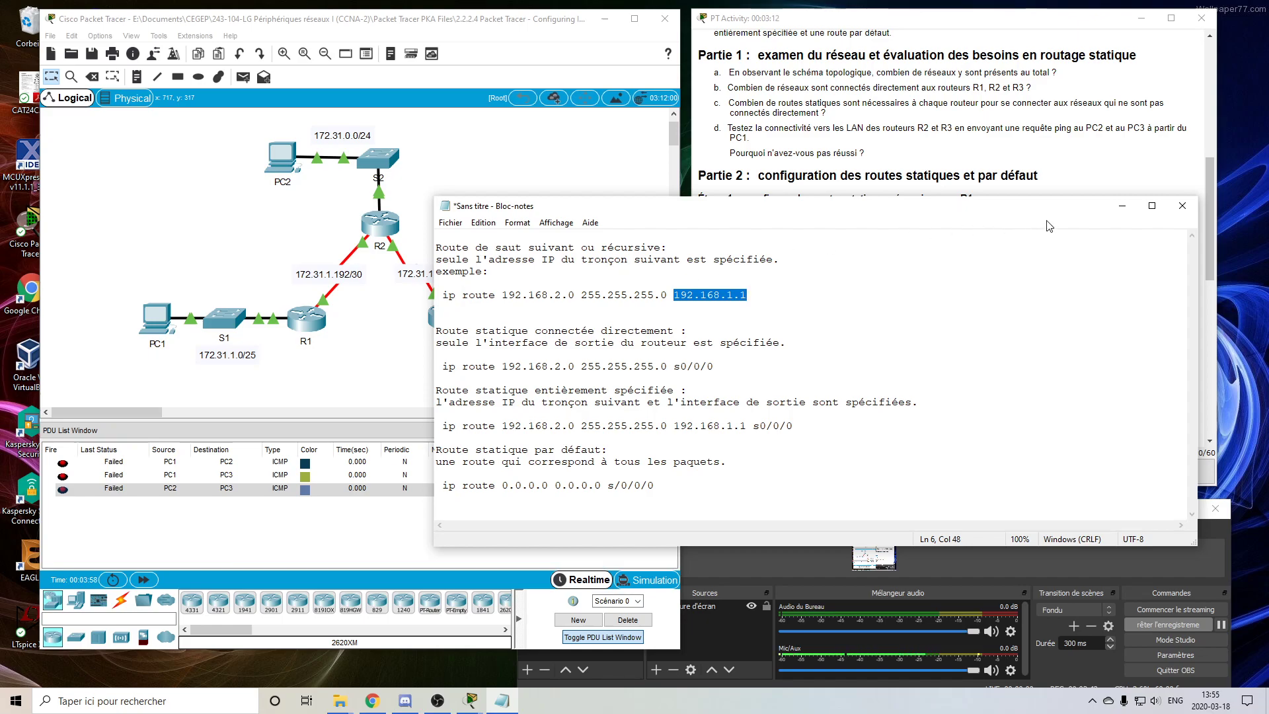
pyautogui.click(1122, 205)
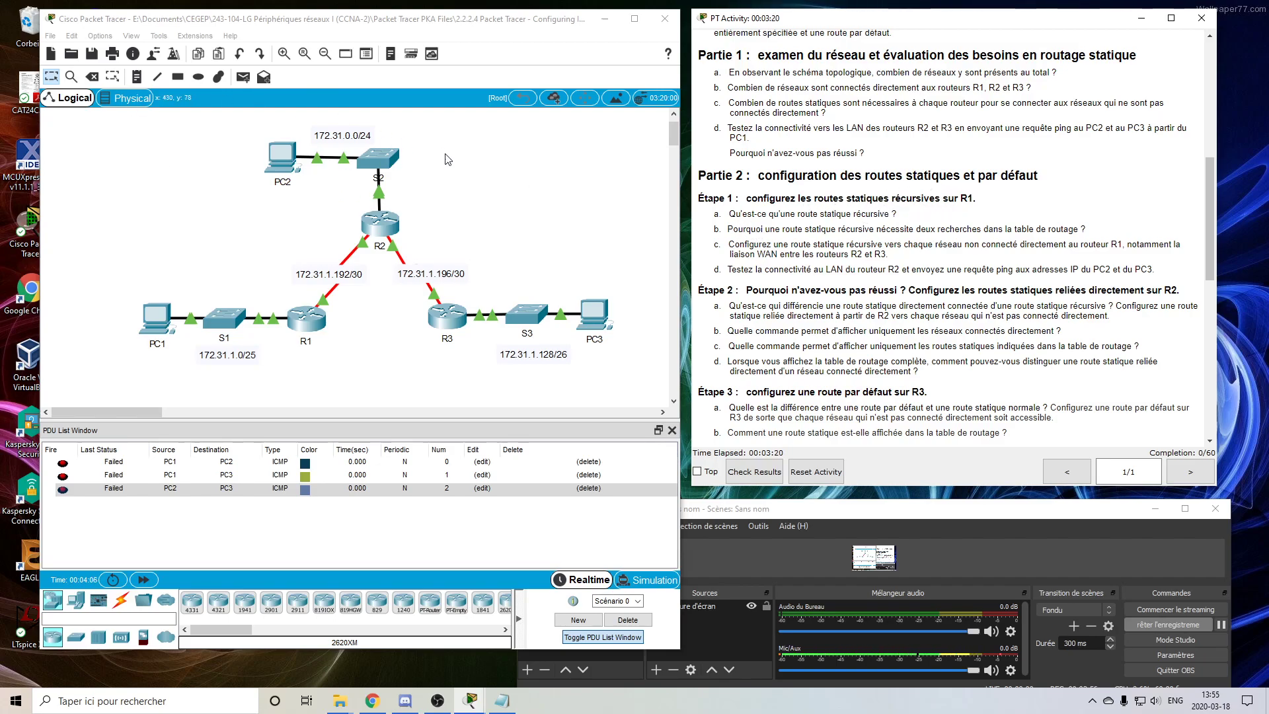
# Open router R1's command line interface in a widened window placed beside the topology
pyautogui.click(297, 319)
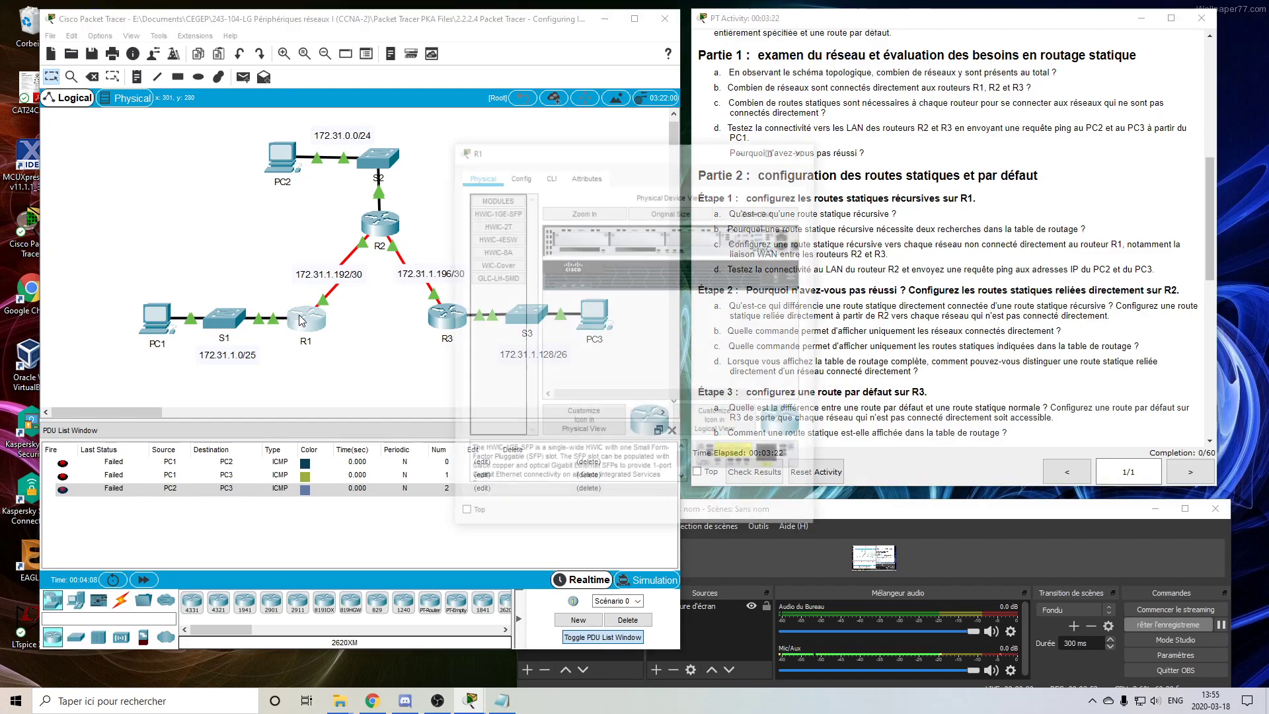
pyautogui.moveTo(819, 242); pyautogui.dragTo(1113, 241)
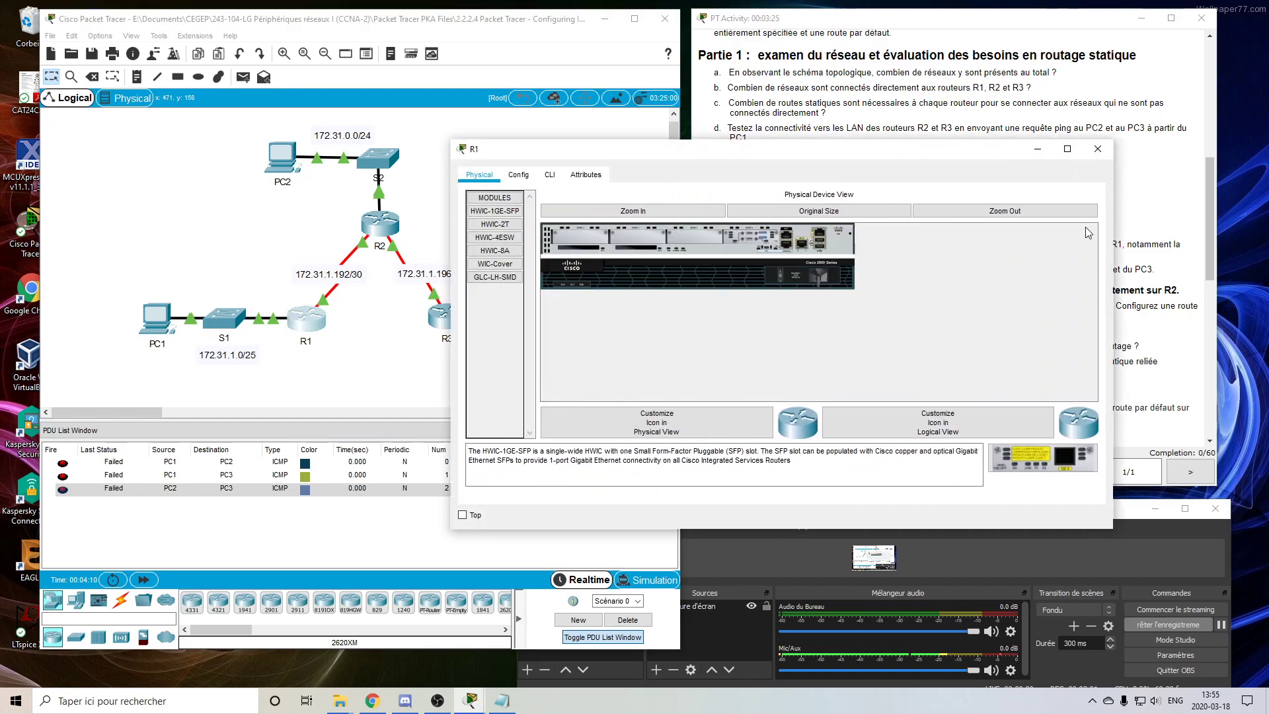
pyautogui.click(550, 175)
pyautogui.moveTo(602, 155); pyautogui.dragTo(722, 149)
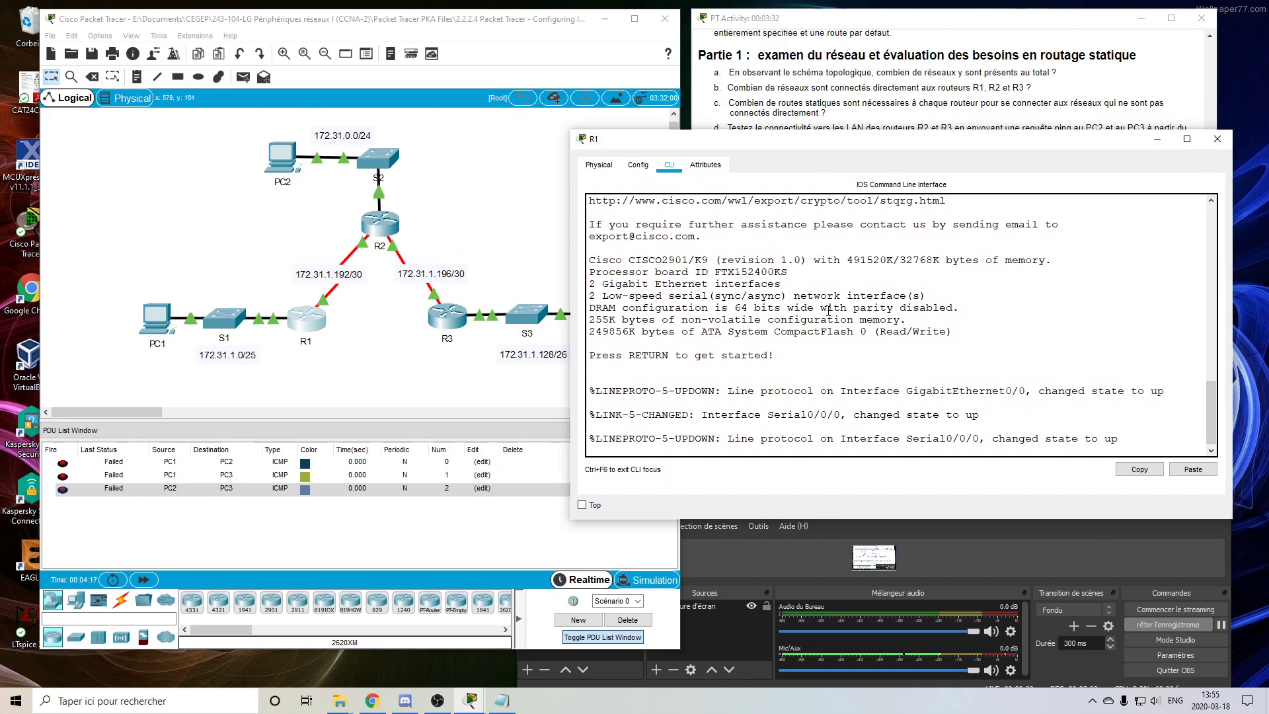
# Enter privileged mode on R1 and start global configuration with configure terminal
pyautogui.press('Return')
pyautogui.press('Return')
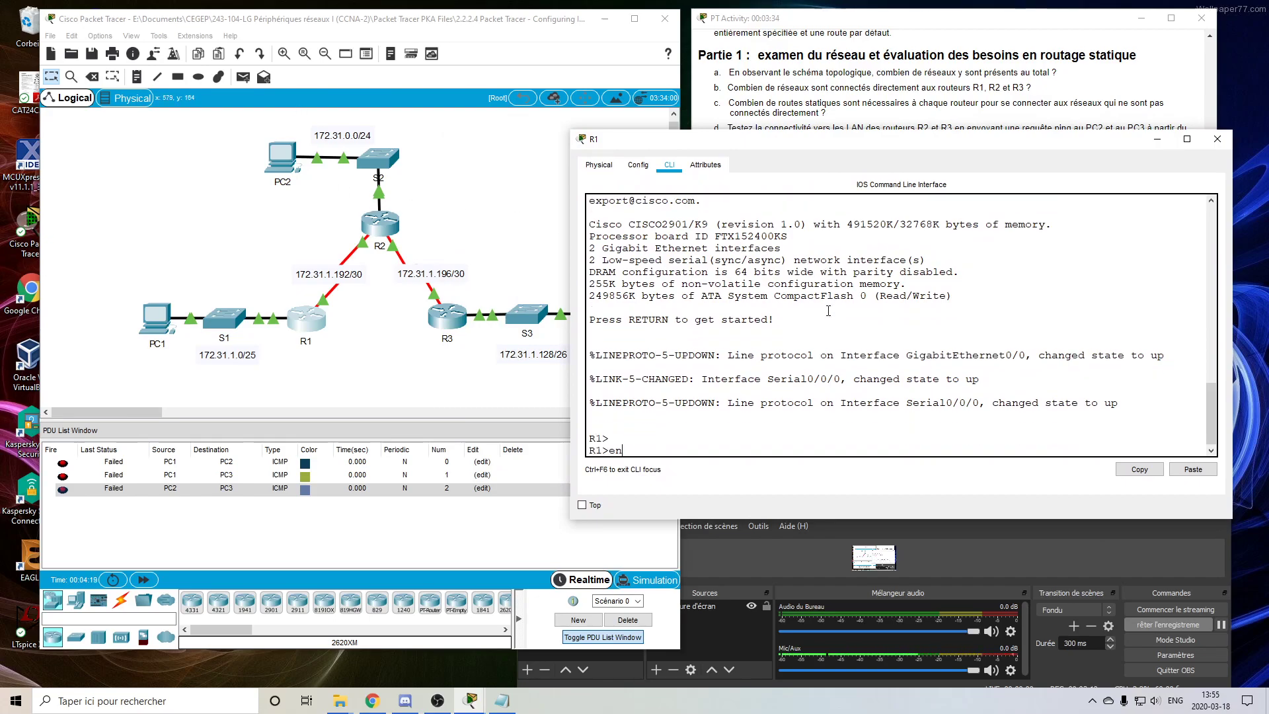
pyautogui.write('en')
pyautogui.press('Return')
pyautogui.write('conf')
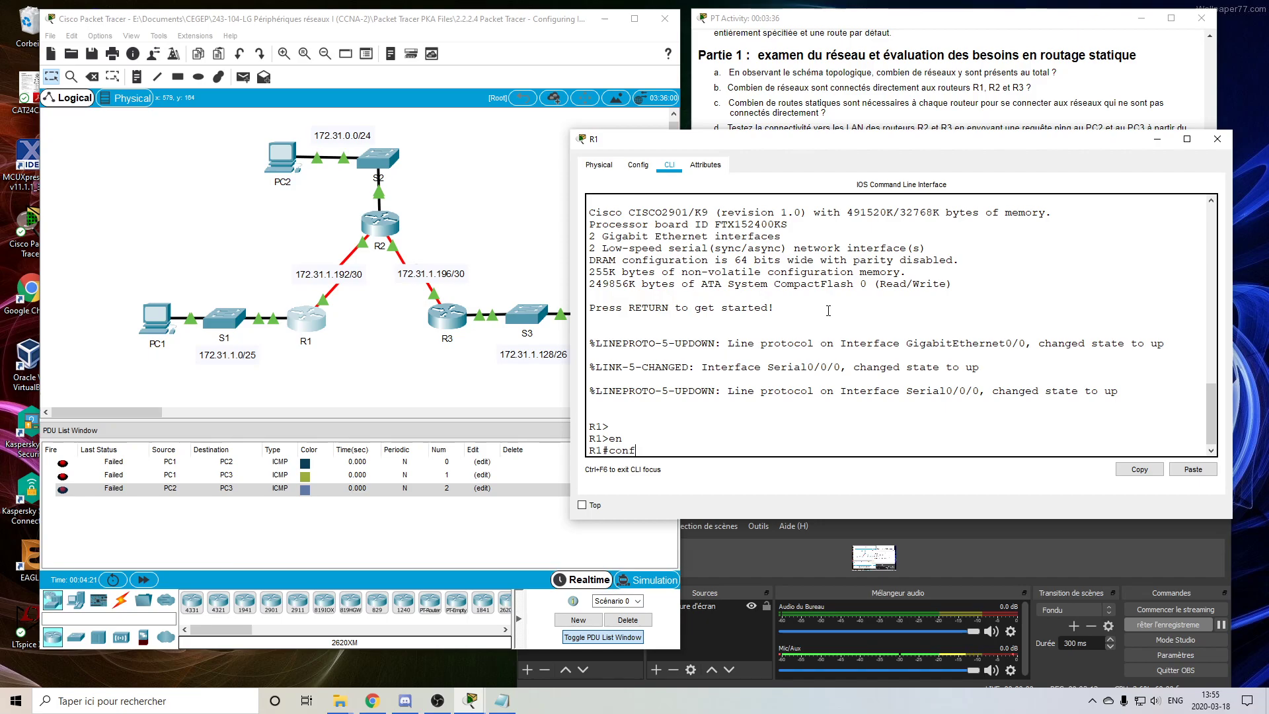
pyautogui.press('Tab')
pyautogui.write('t')
pyautogui.press('Tab')
pyautogui.press('Return')
pyautogui.press('Return')
# Add a recursive static route on R1 to 172.31.0.0 255.255.255.0 via R2's S0/0/0 address 172.31.1.193, copied from the addressing table
pyautogui.write('ip rout')
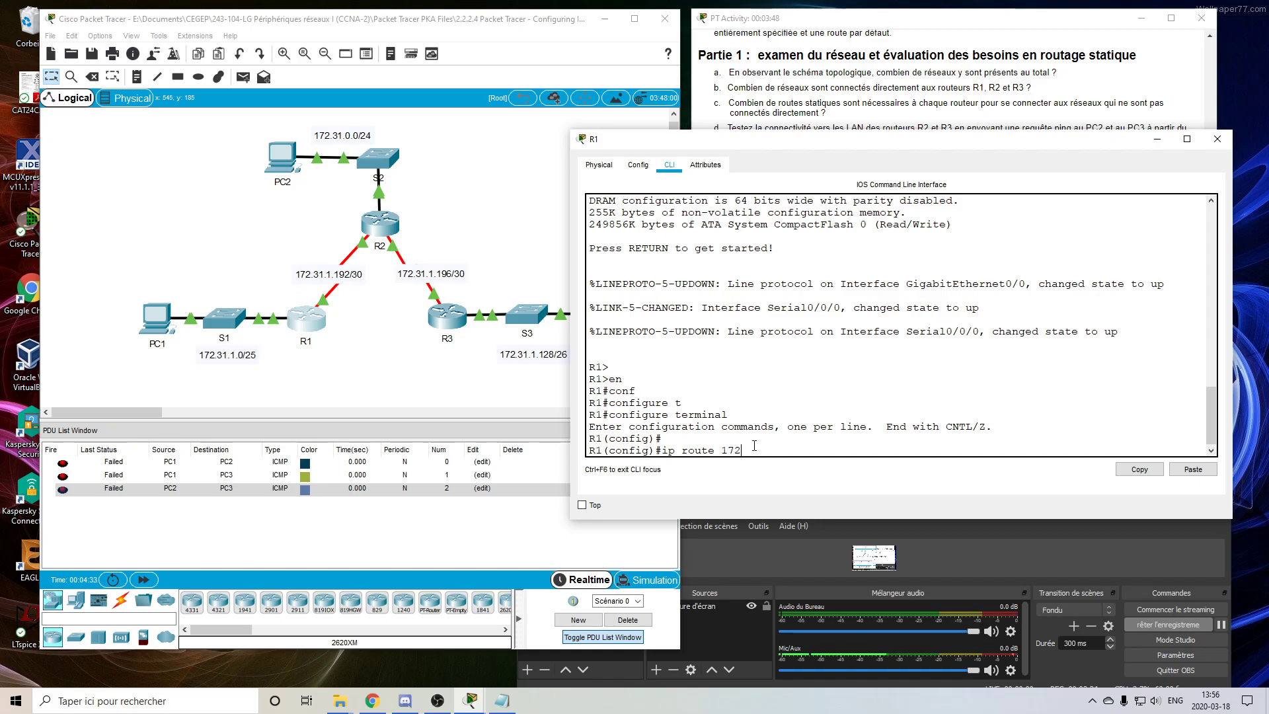
pyautogui.write('.0 2')
pyautogui.write('.255.255.0')
pyautogui.click(782, 113)
pyautogui.scroll(4, 812, 167)
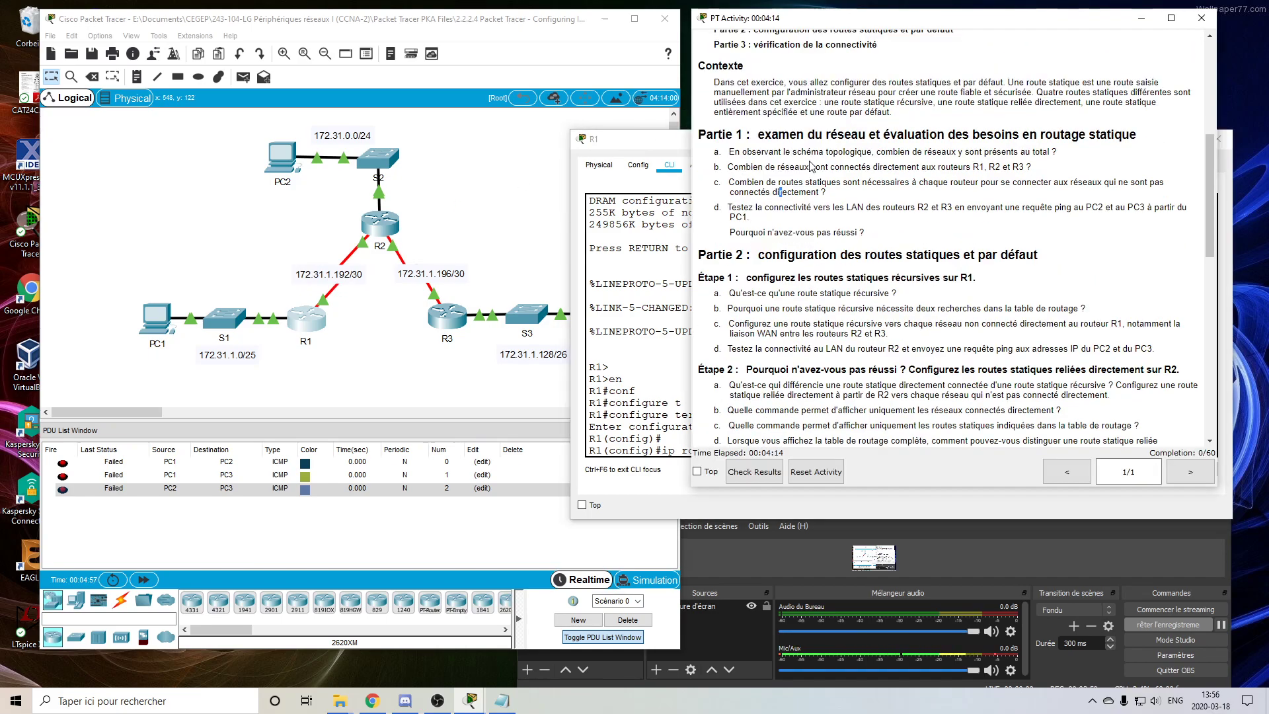
pyautogui.scroll(2, 812, 166)
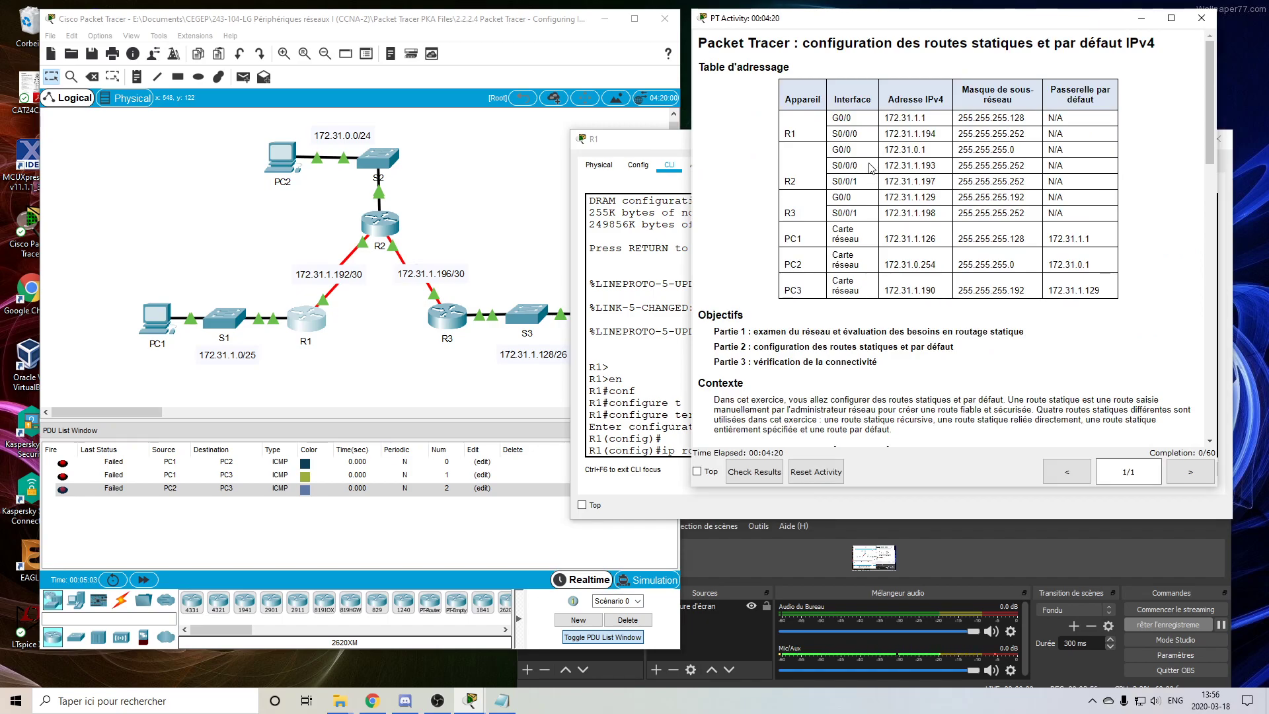
pyautogui.moveTo(887, 169); pyautogui.dragTo(942, 172)
pyautogui.hotkey('ctrl', 'c')
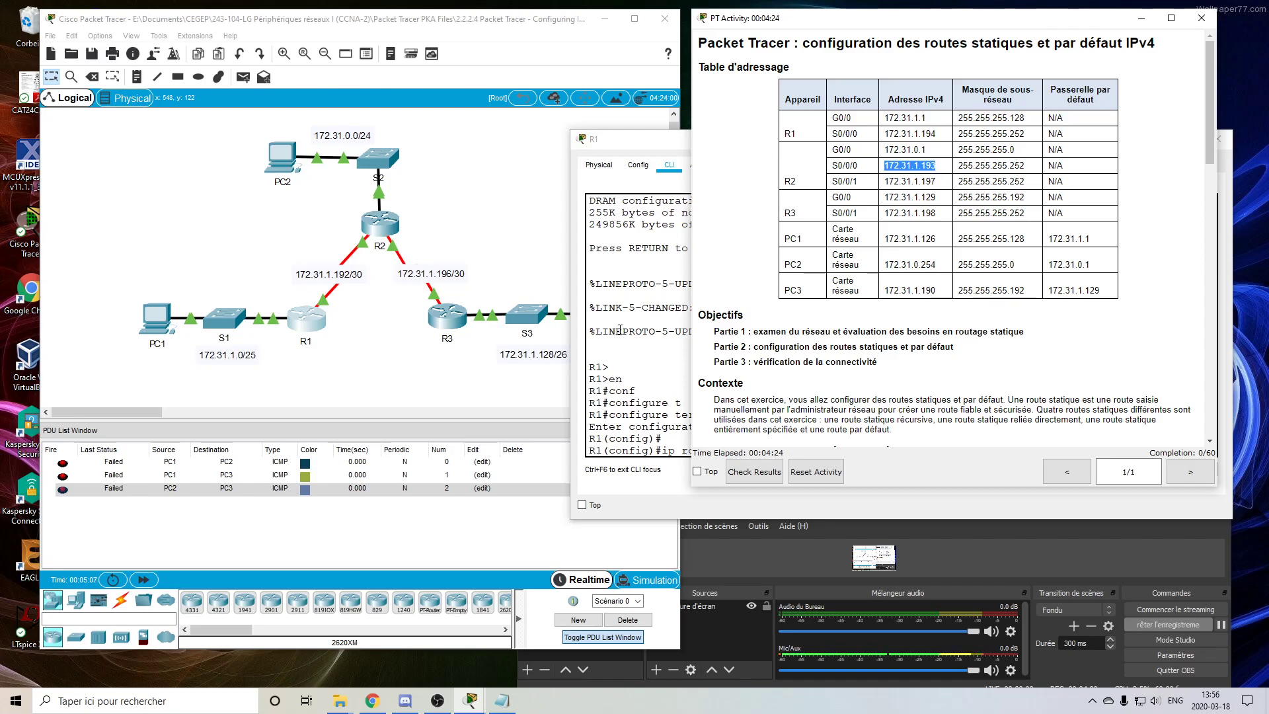
pyautogui.click(638, 368)
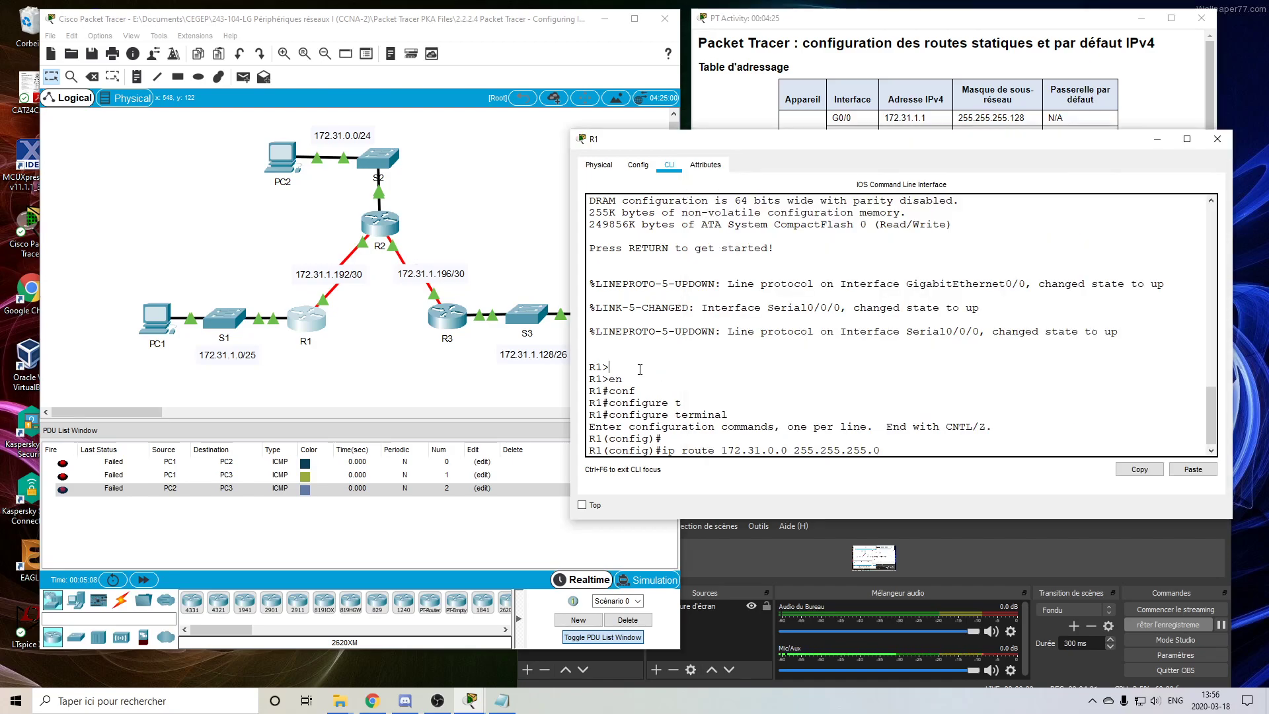
pyautogui.rightClick(935, 457)
pyautogui.click(952, 477)
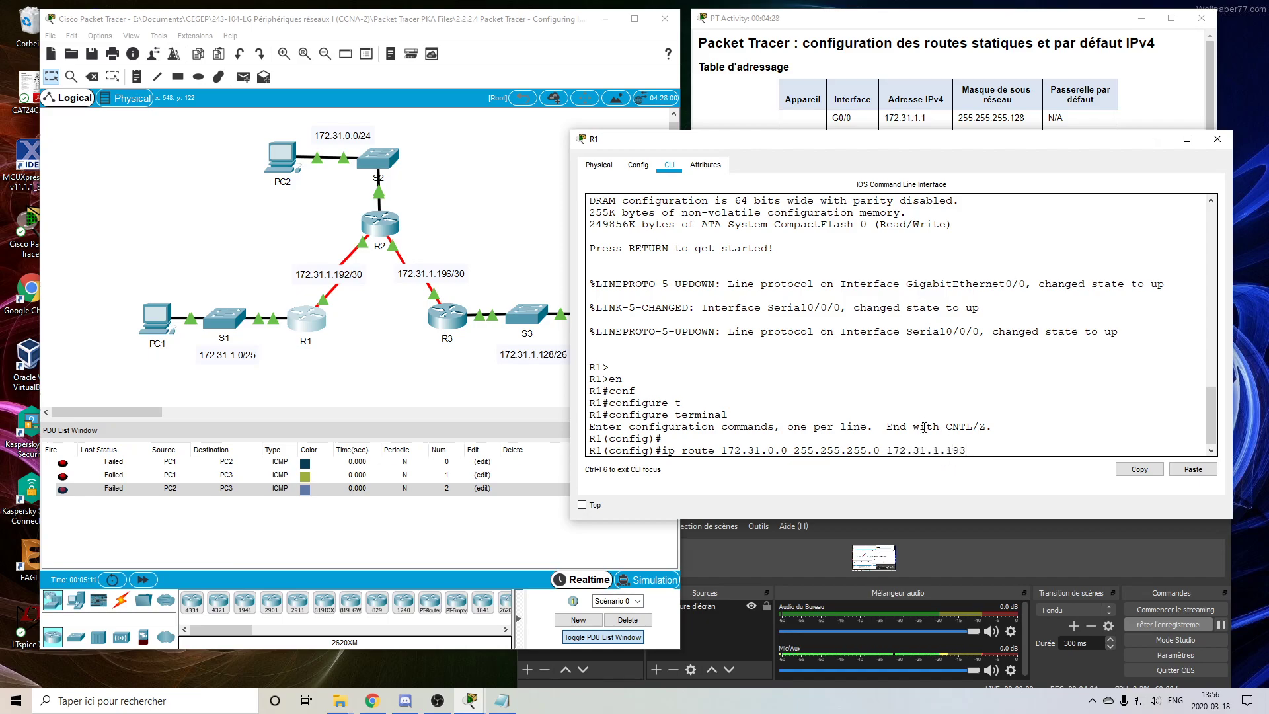
pyautogui.press('Return')
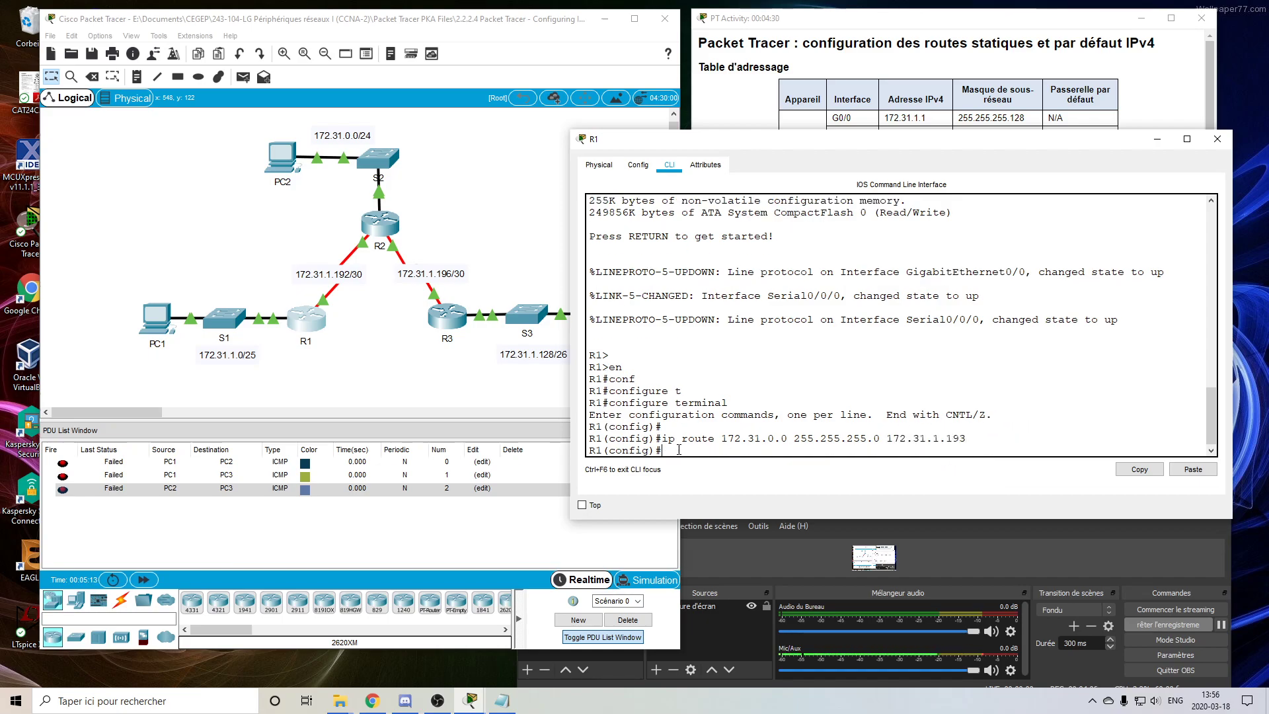
# Add a recursive static route on R1 to the R2–R3 WAN link, 172.31.1.196 255.255.255.252, via 172.31.1.193
pyautogui.write('ip route ')
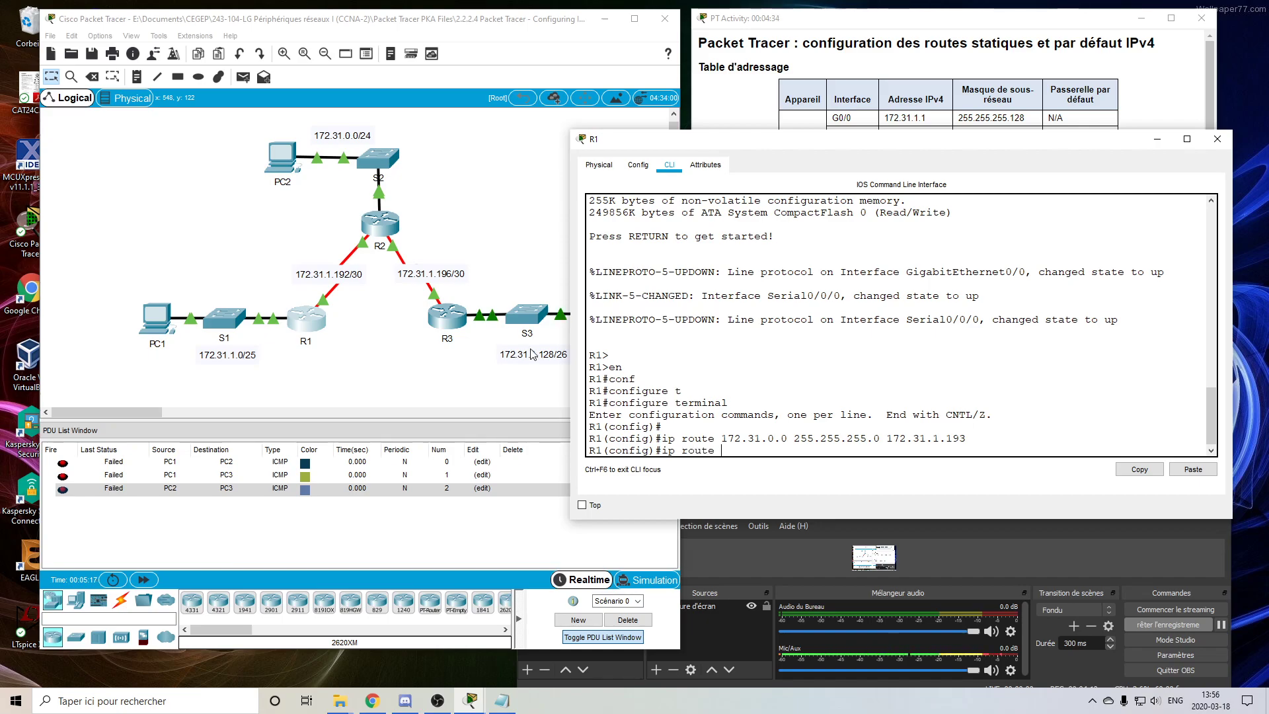
pyautogui.write('172.31.1.196')
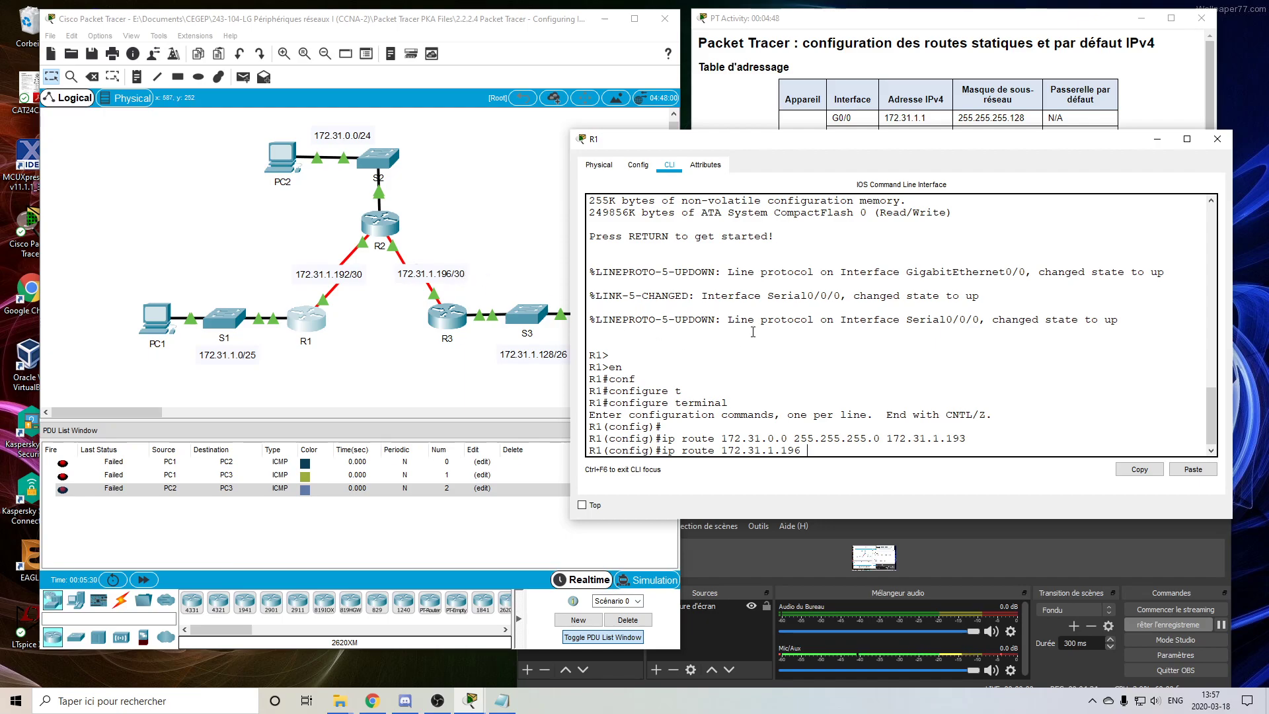
pyautogui.write('255.255.255.252 172.31.1.193')
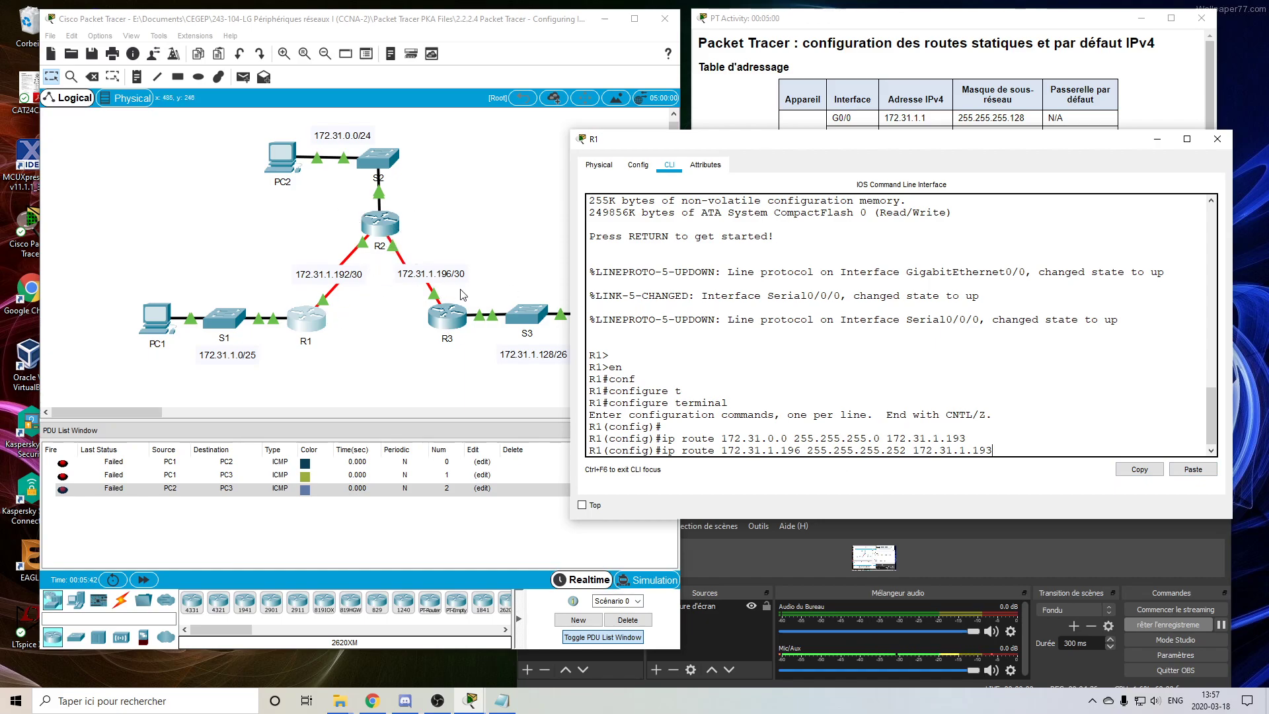
pyautogui.press('Return')
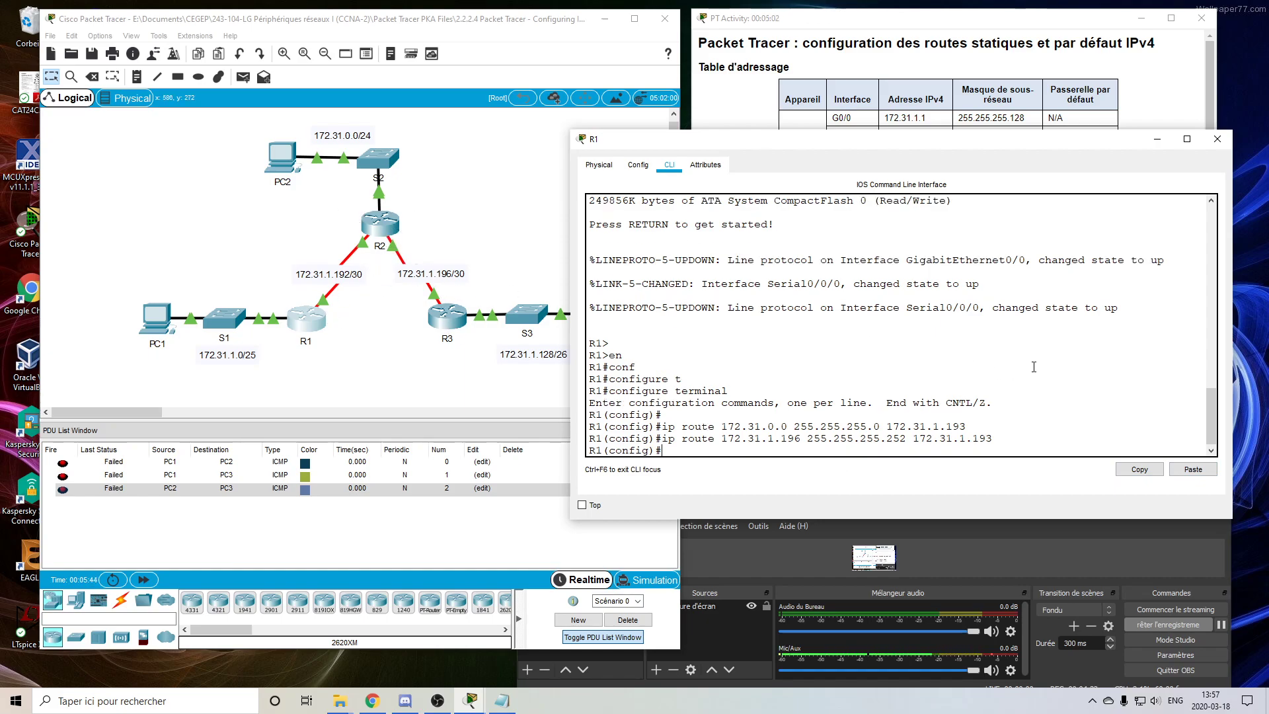
# Add a recursive static route on R1 to R3's LAN, 172.31.1.128 255.255.255.192, via 172.31.1.193
pyautogui.write('ip route')
pyautogui.write('172.31.1.128 255.')
pyautogui.write('255.255.192')
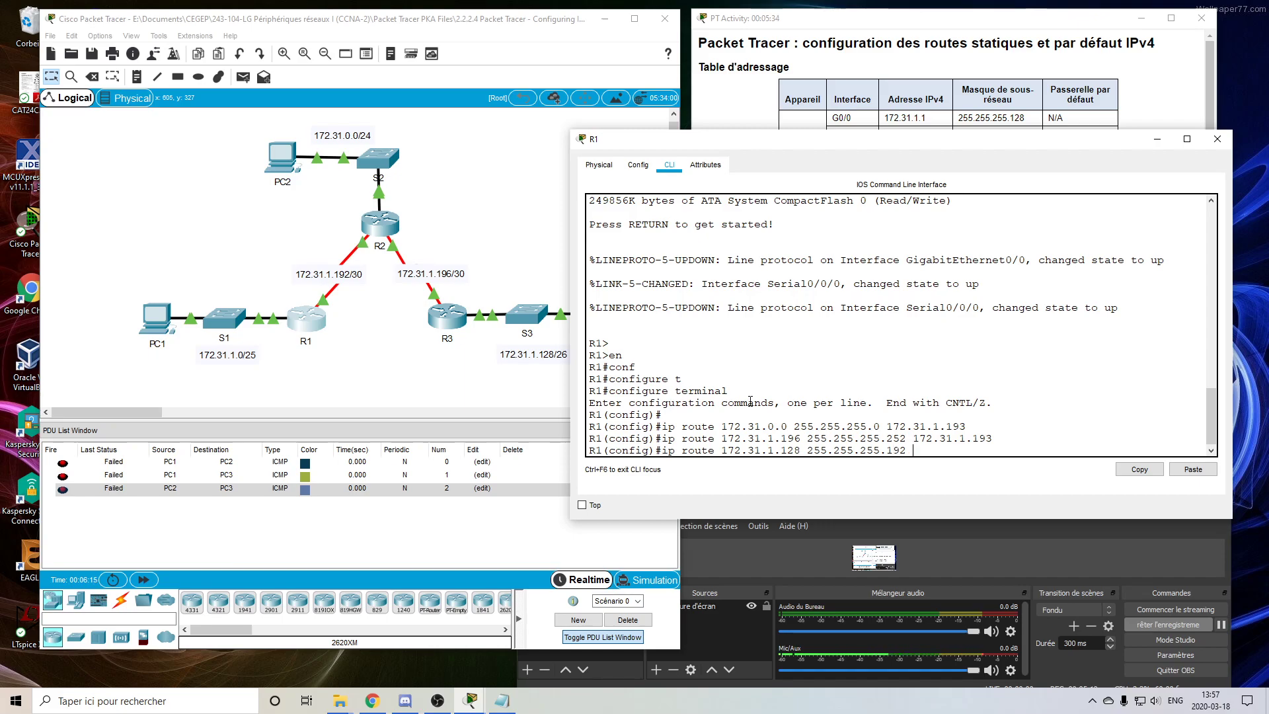
pyautogui.click(1193, 469)
pyautogui.press('Return')
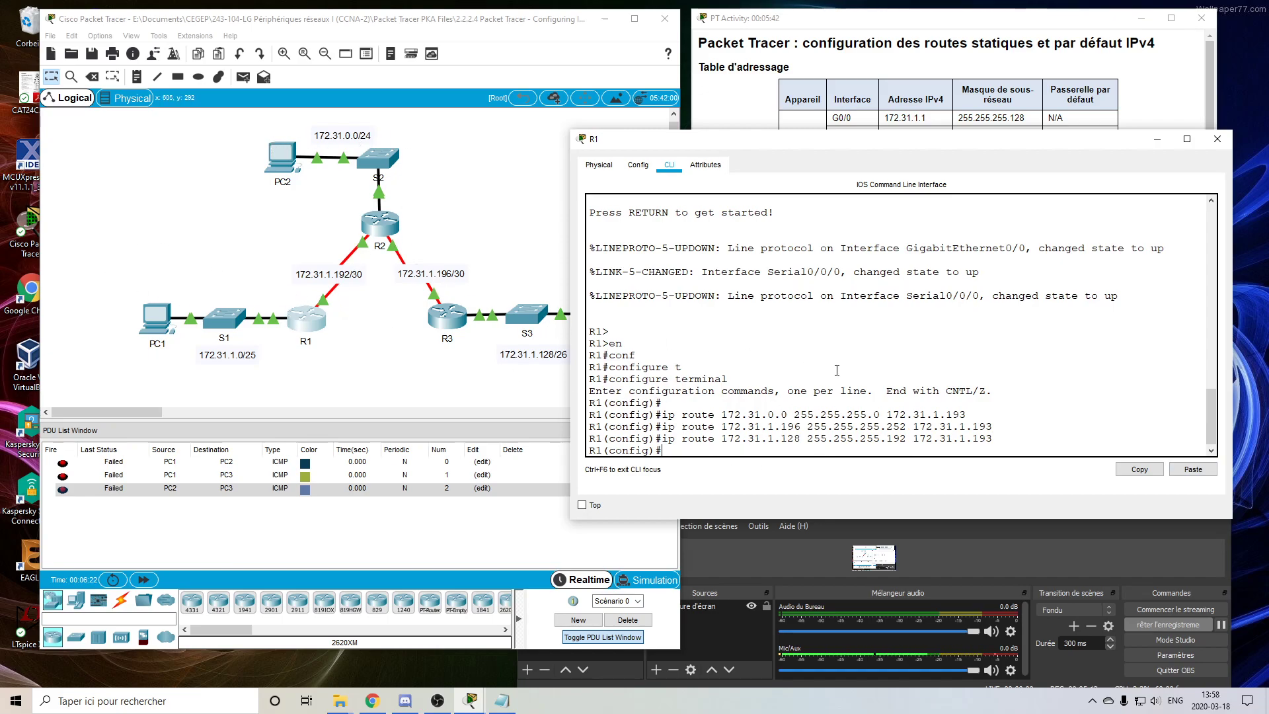
# Leave configuration mode on R1 with end and save the configuration with wr
pyautogui.write('end')
pyautogui.press('Return')
pyautogui.write('w')
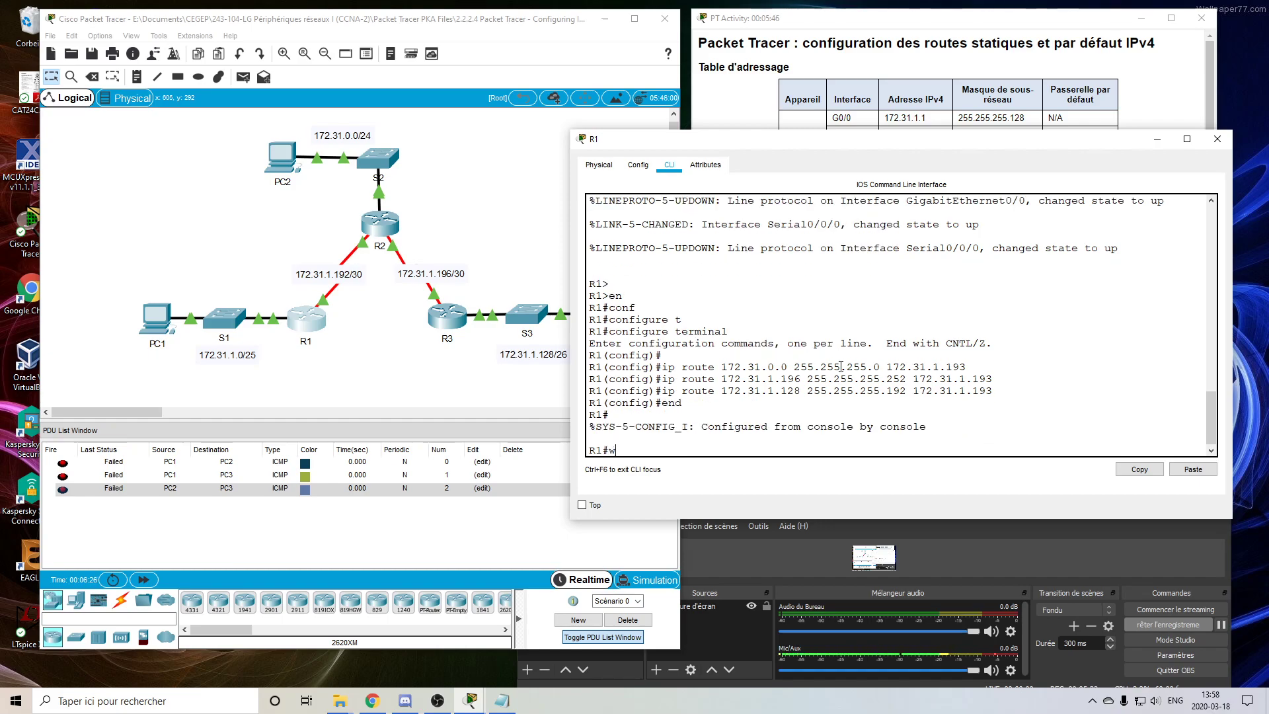
pyautogui.write('r')
pyautogui.press('Return')
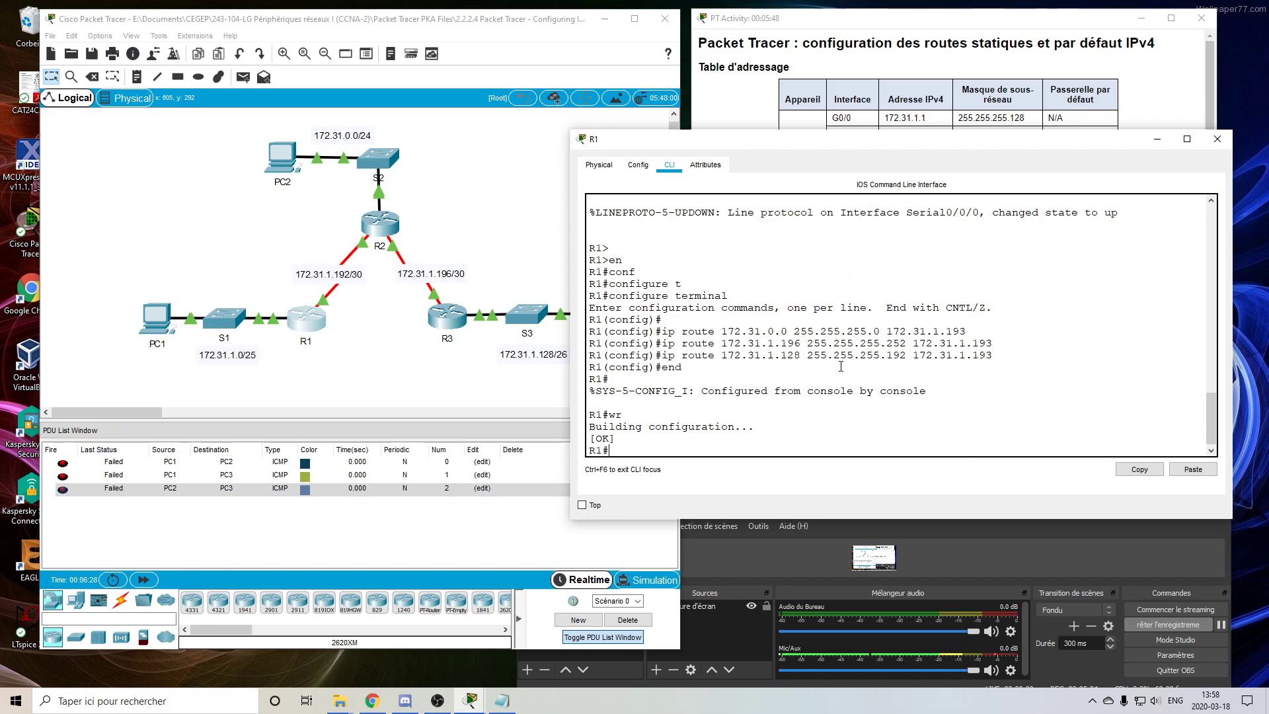
# Display R1's routing table with show ip route and check the static entries for R2's LAN, R3's LAN and the R2–R3 link
pyautogui.write('showi')
pyautogui.press('BackSpace')
pyautogui.press('BackSpace')
pyautogui.write('ip route')
pyautogui.press('Return')
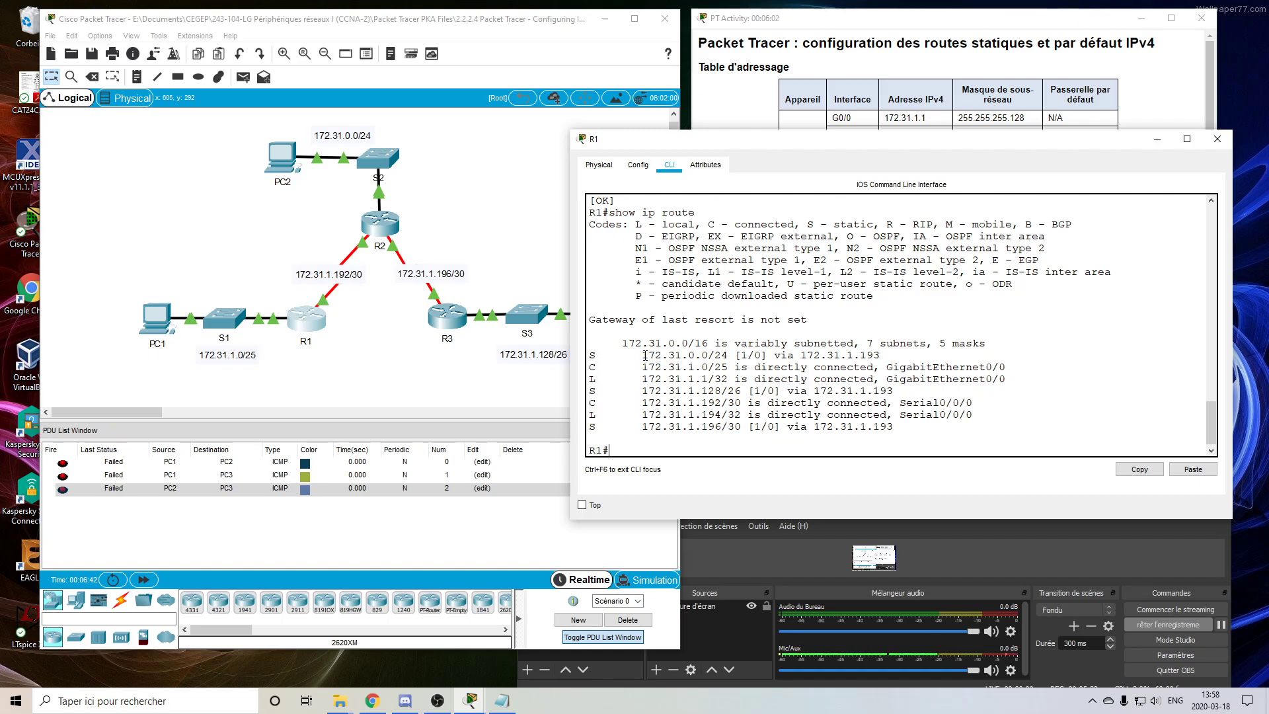
pyautogui.moveTo(645, 355); pyautogui.dragTo(690, 357)
pyautogui.moveTo(643, 392); pyautogui.dragTo(718, 390)
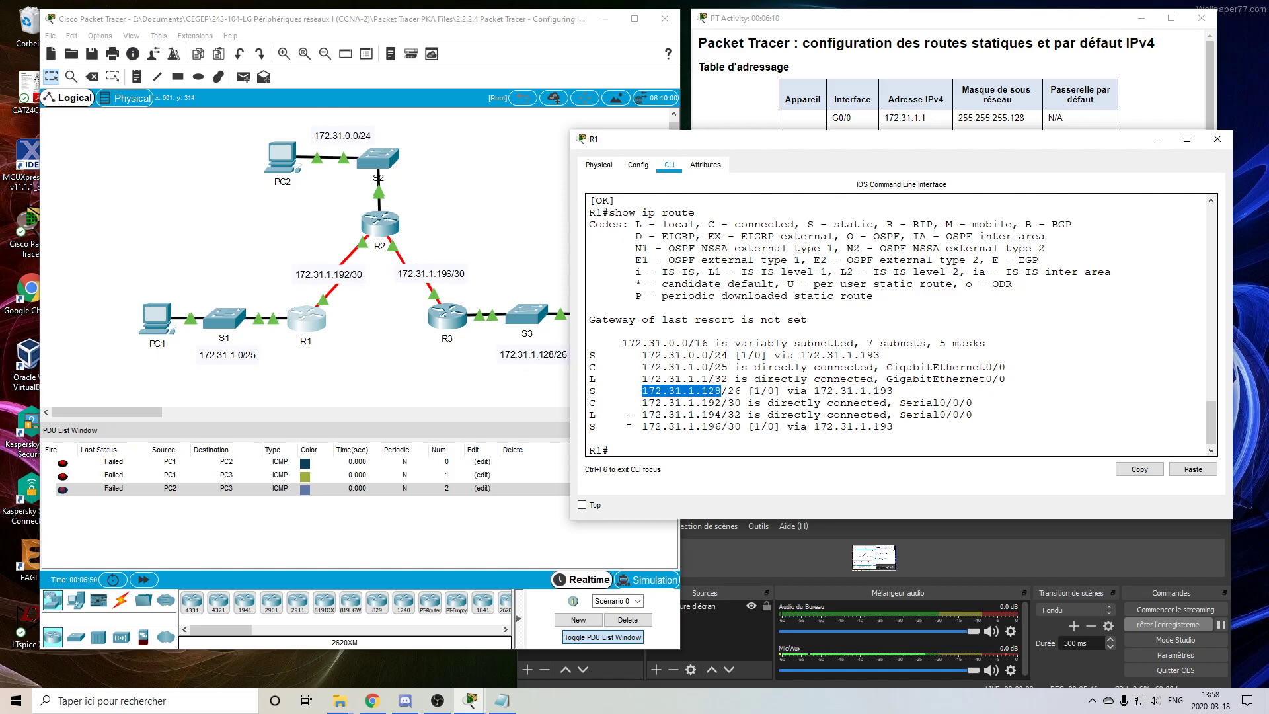
pyautogui.moveTo(640, 427); pyautogui.dragTo(722, 427)
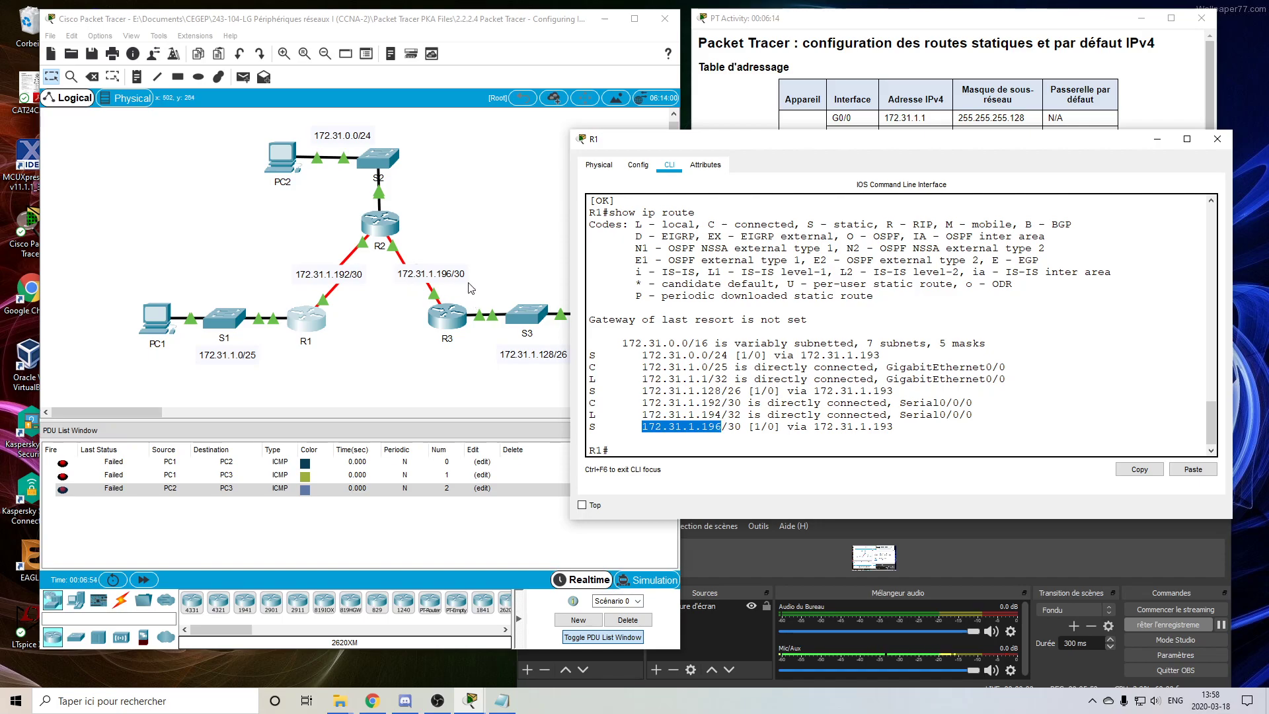
pyautogui.click(779, 421)
pyautogui.click(762, 437)
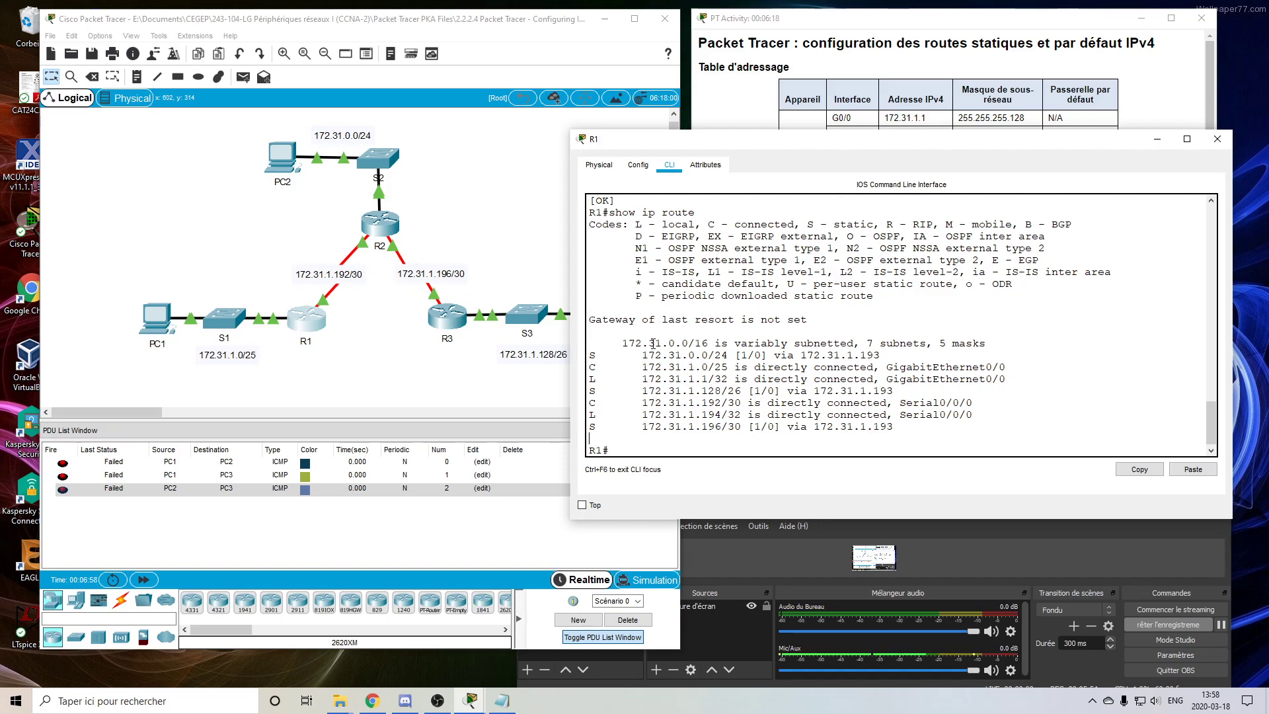
pyautogui.click(1157, 139)
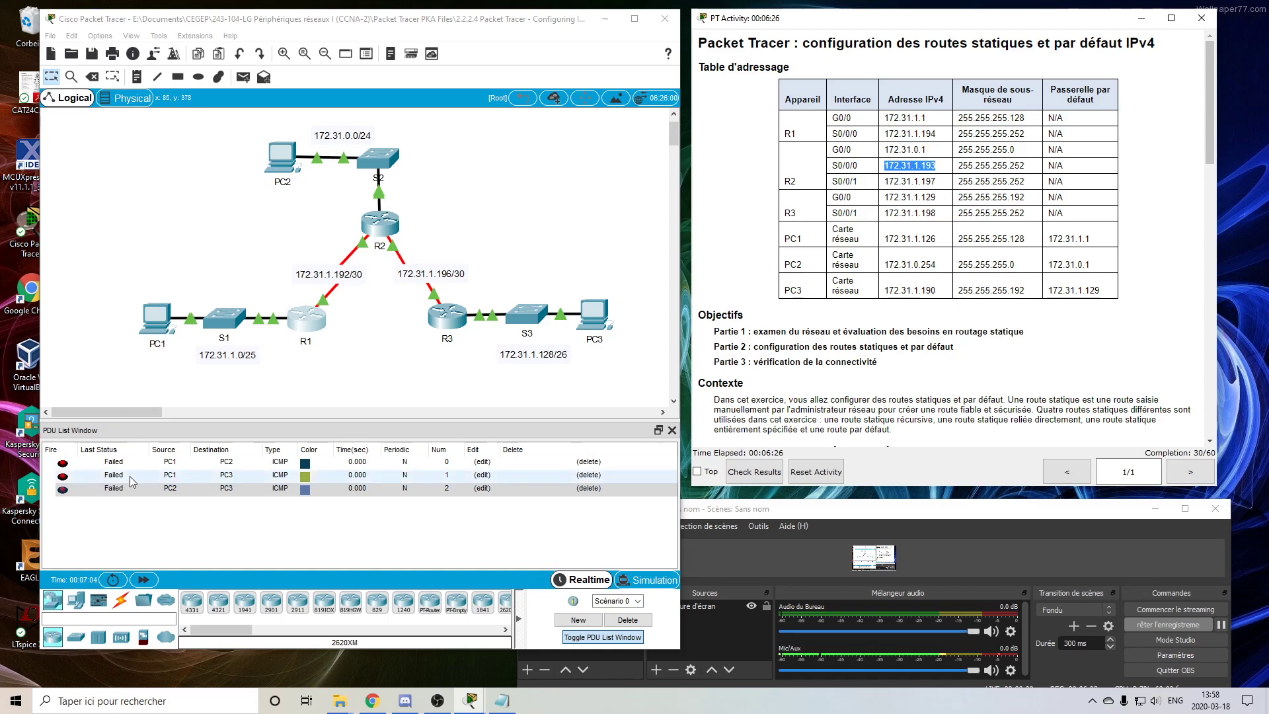
# Re-run the three saved ICMP tests: PC1 to PC2, PC1 to PC3 and PC2 to PC3
pyautogui.click(62, 464)
pyautogui.click(63, 476)
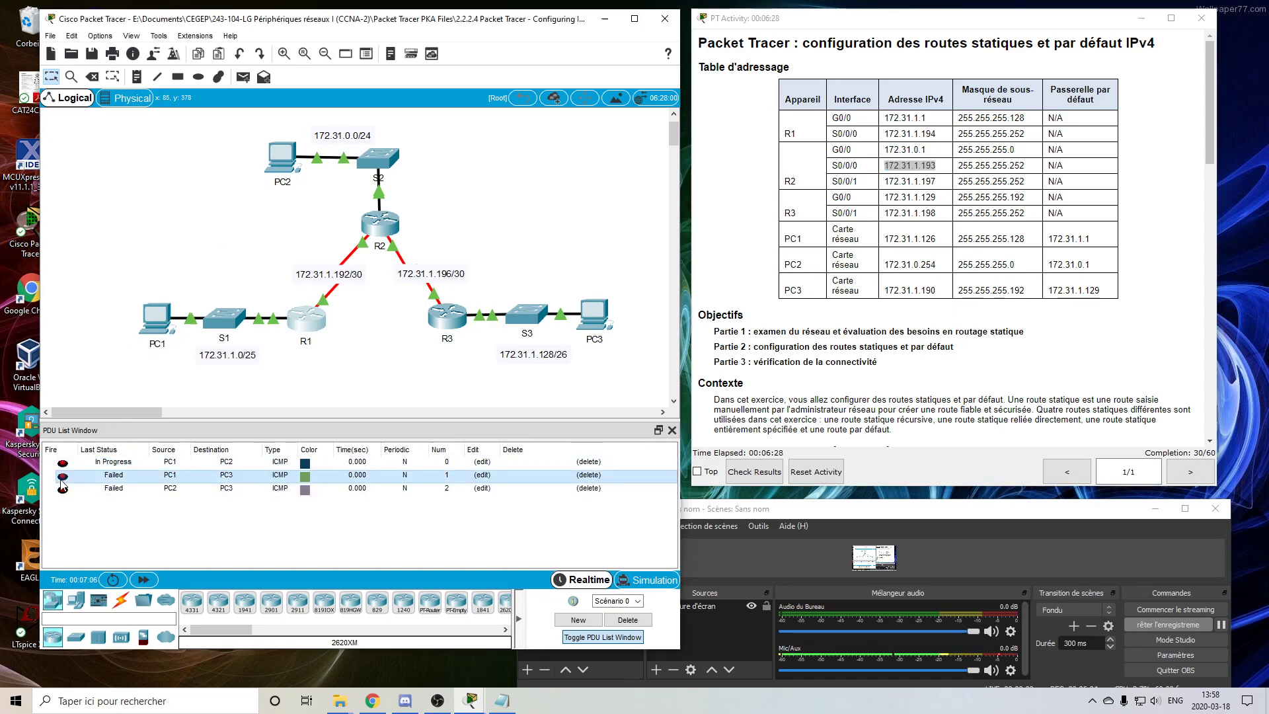
pyautogui.click(63, 489)
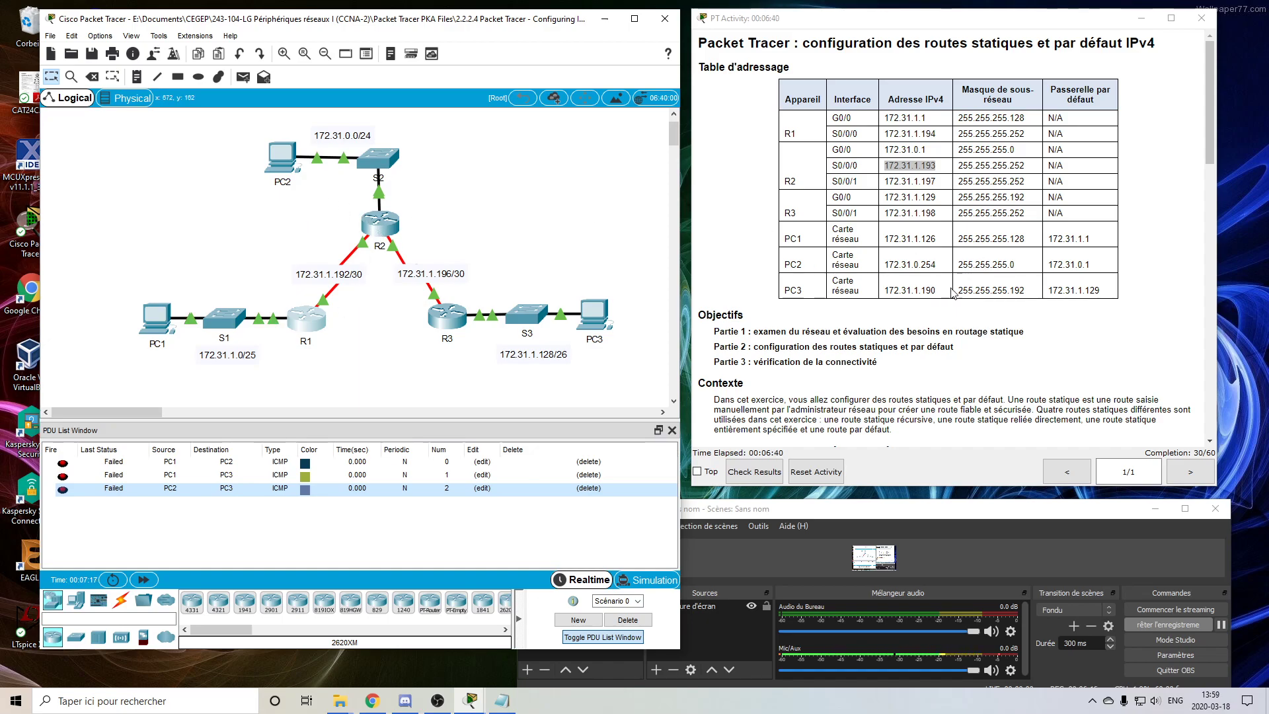
# Read the Étape 2 instructions for R2 and check the directly connected static route syntax in the Notepad notes
pyautogui.click(759, 238)
pyautogui.scroll(-1, 759, 238)
pyautogui.scroll(-12, 759, 238)
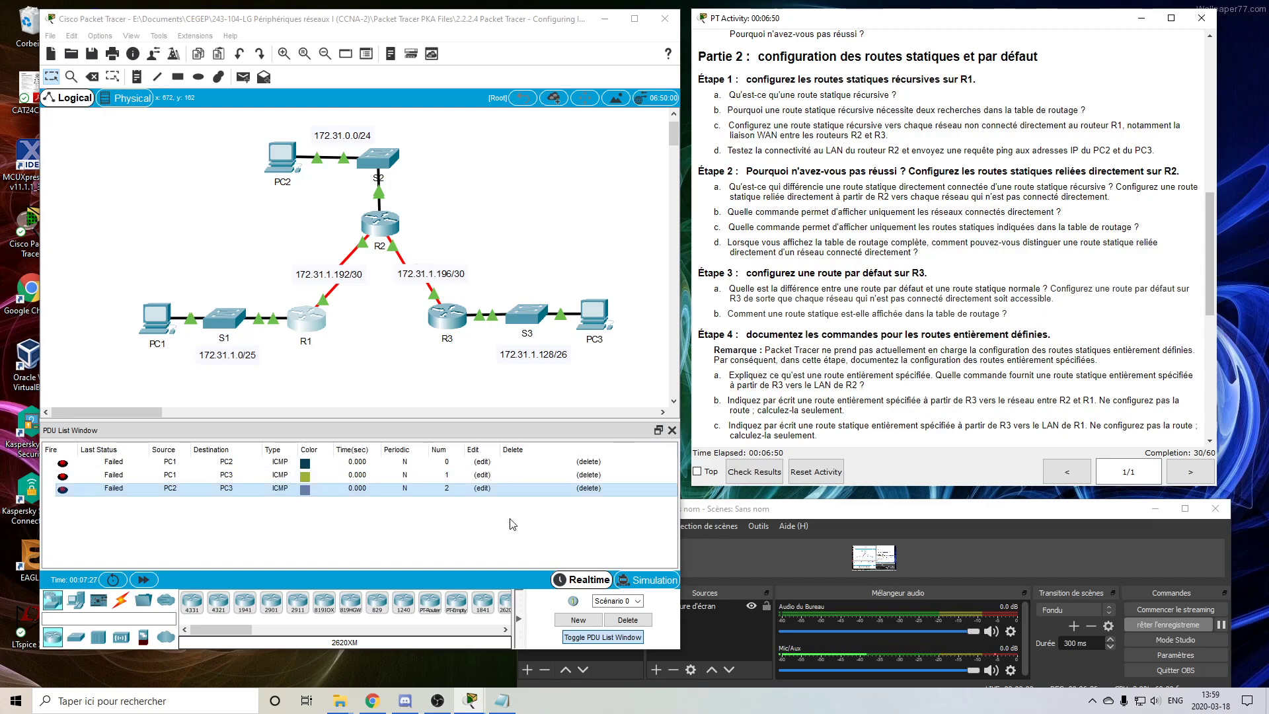
pyautogui.click(502, 701)
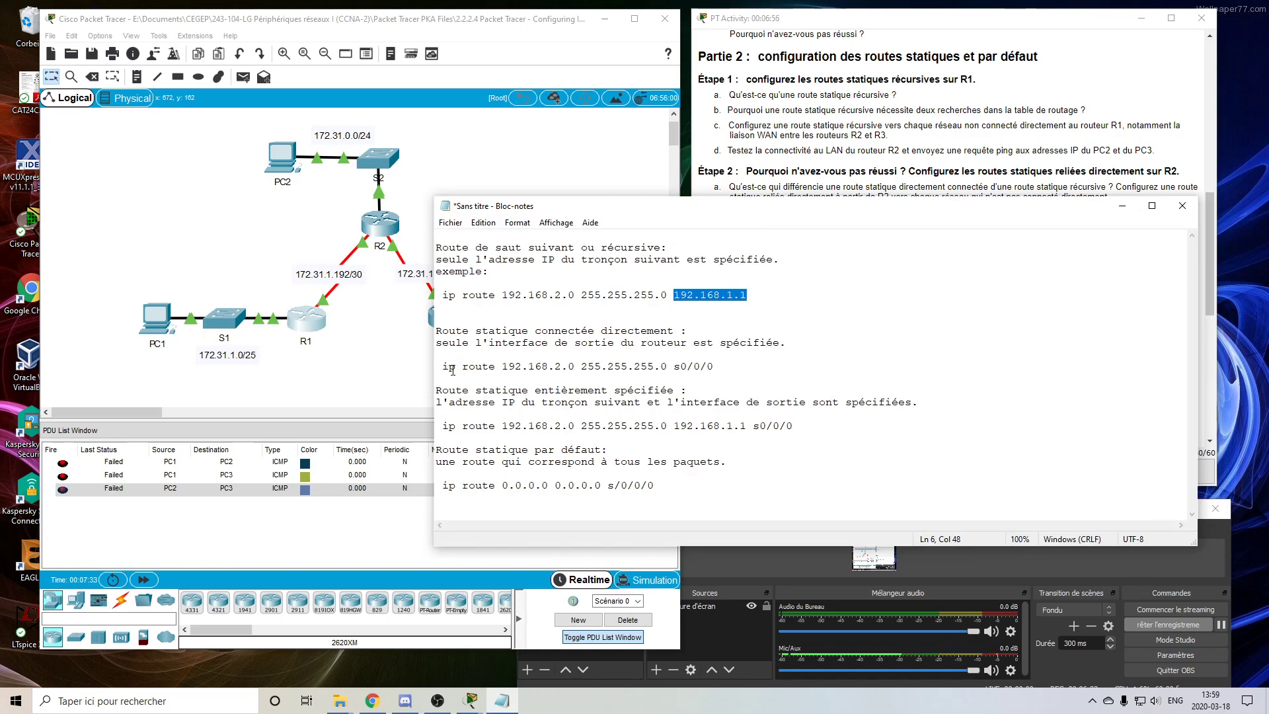
pyautogui.click(1122, 206)
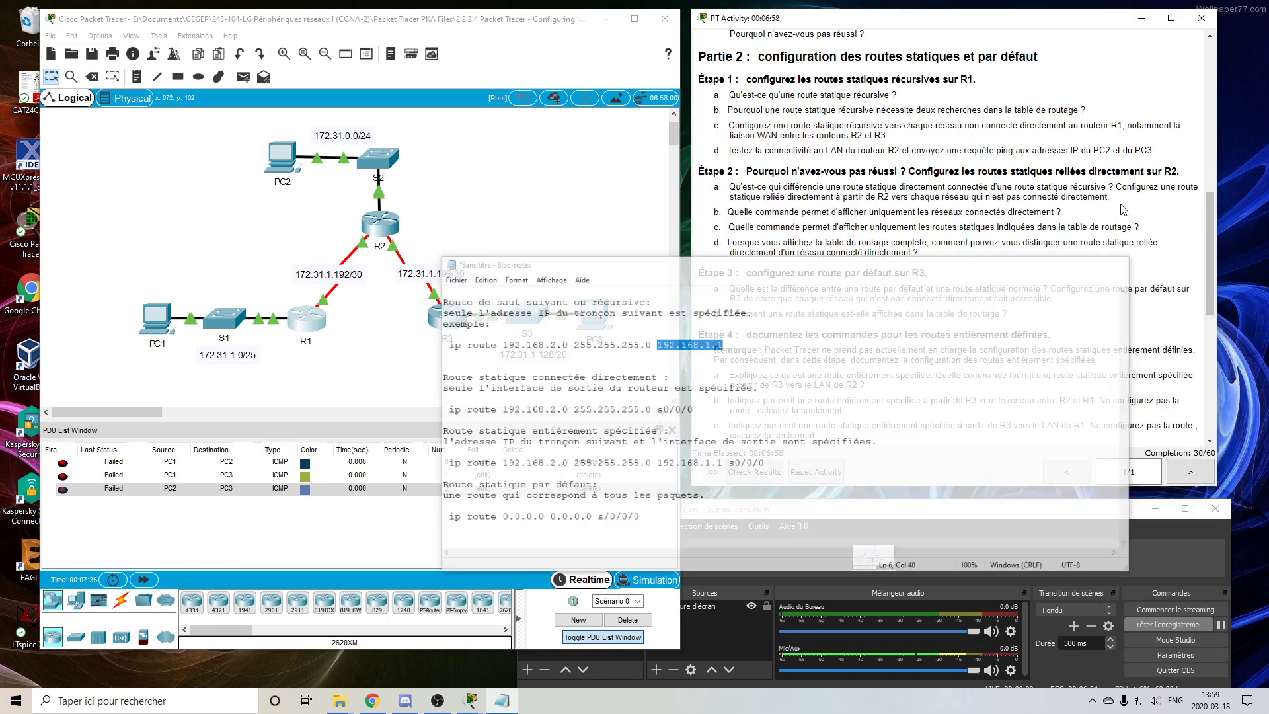
# Enable Always Show Port Labels in Logical Workspace in the interface preferences
pyautogui.click(100, 36)
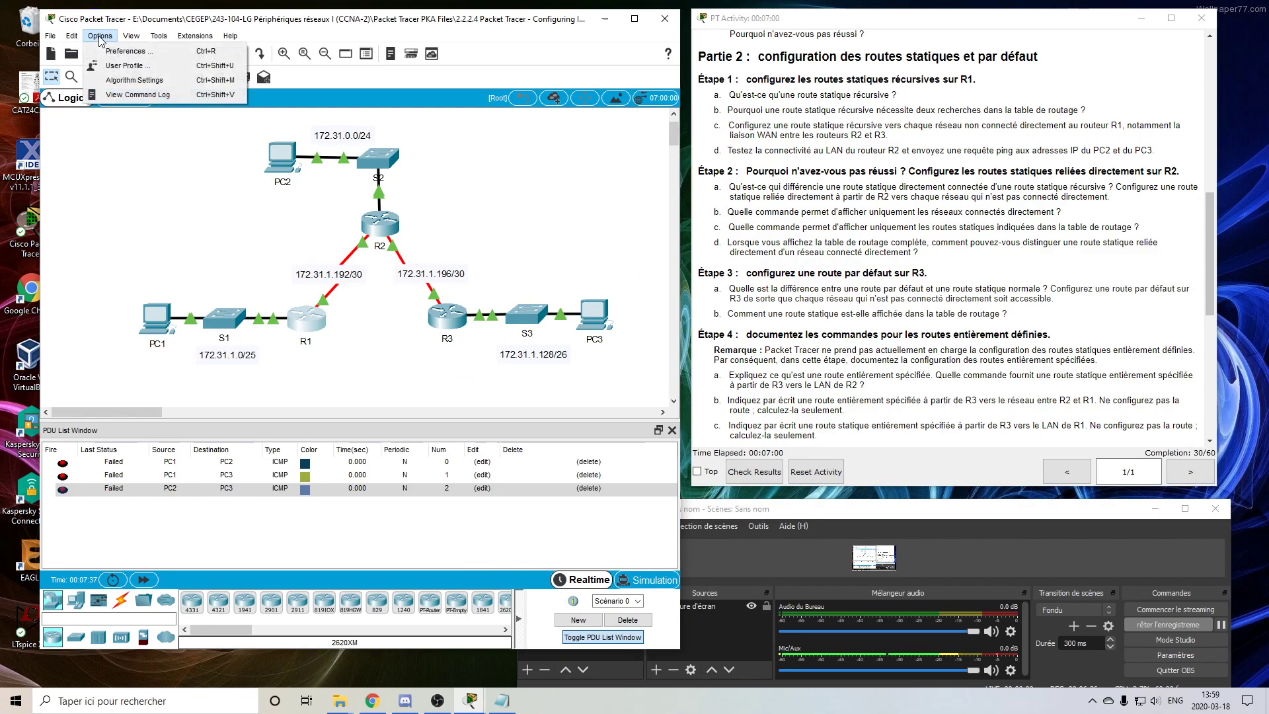
pyautogui.click(105, 51)
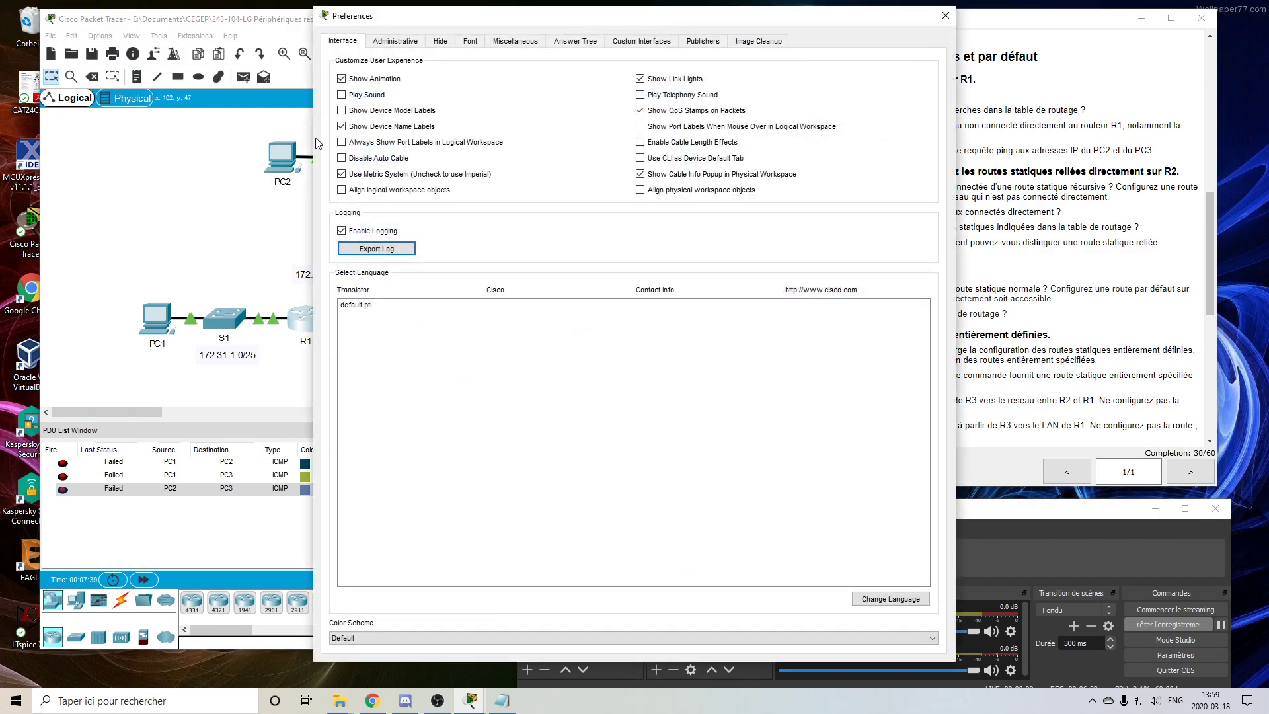
pyautogui.click(343, 144)
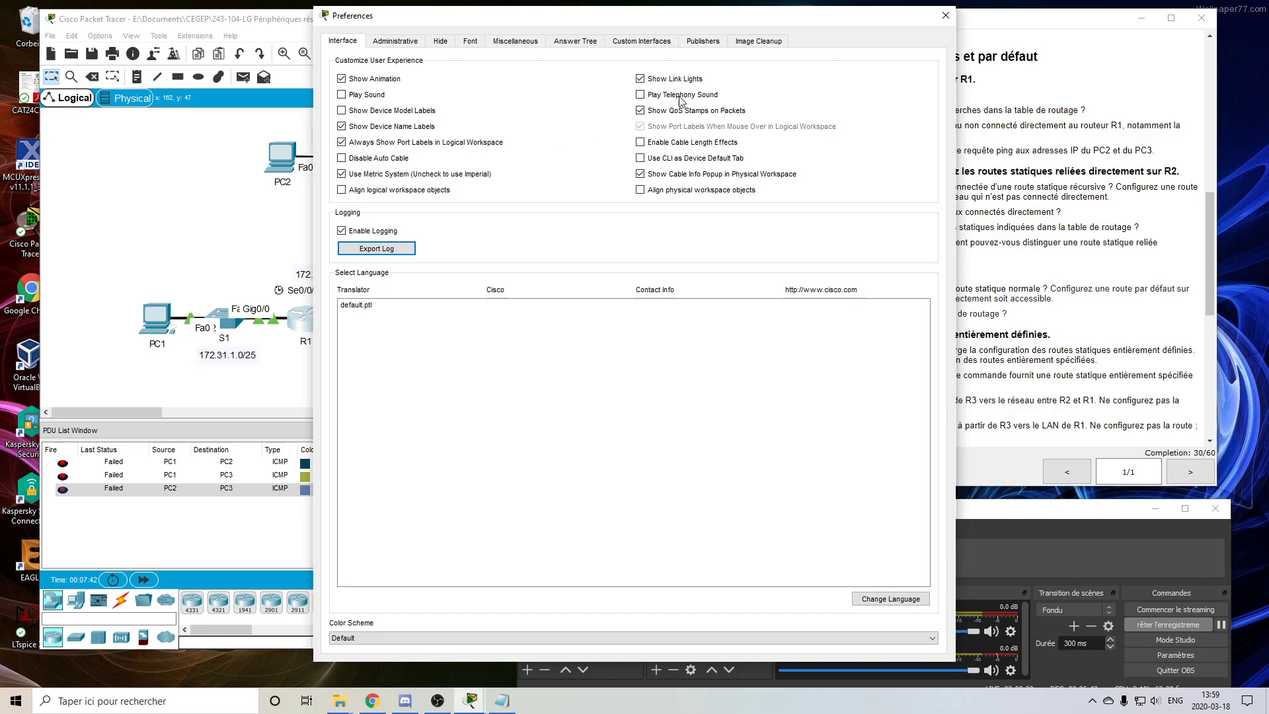
pyautogui.click(946, 15)
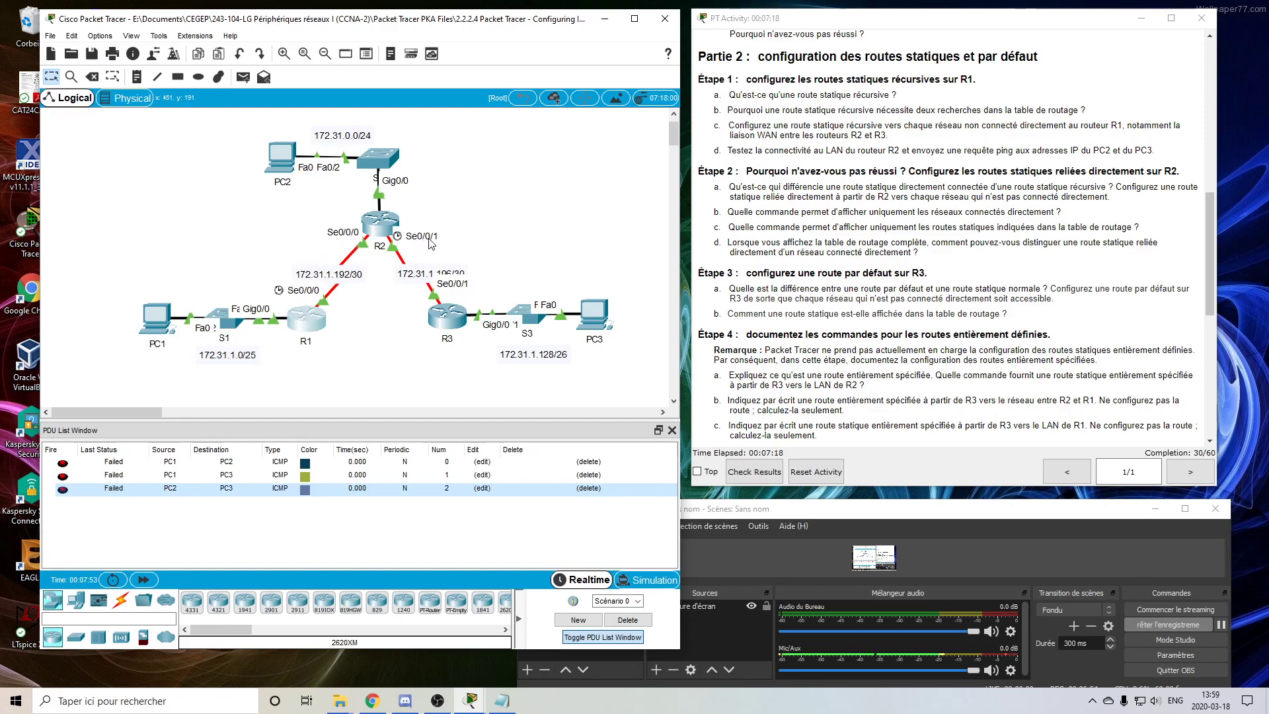
# Open R2's command line in a widened window and enter global configuration mode with en and configure terminal
pyautogui.click(395, 232)
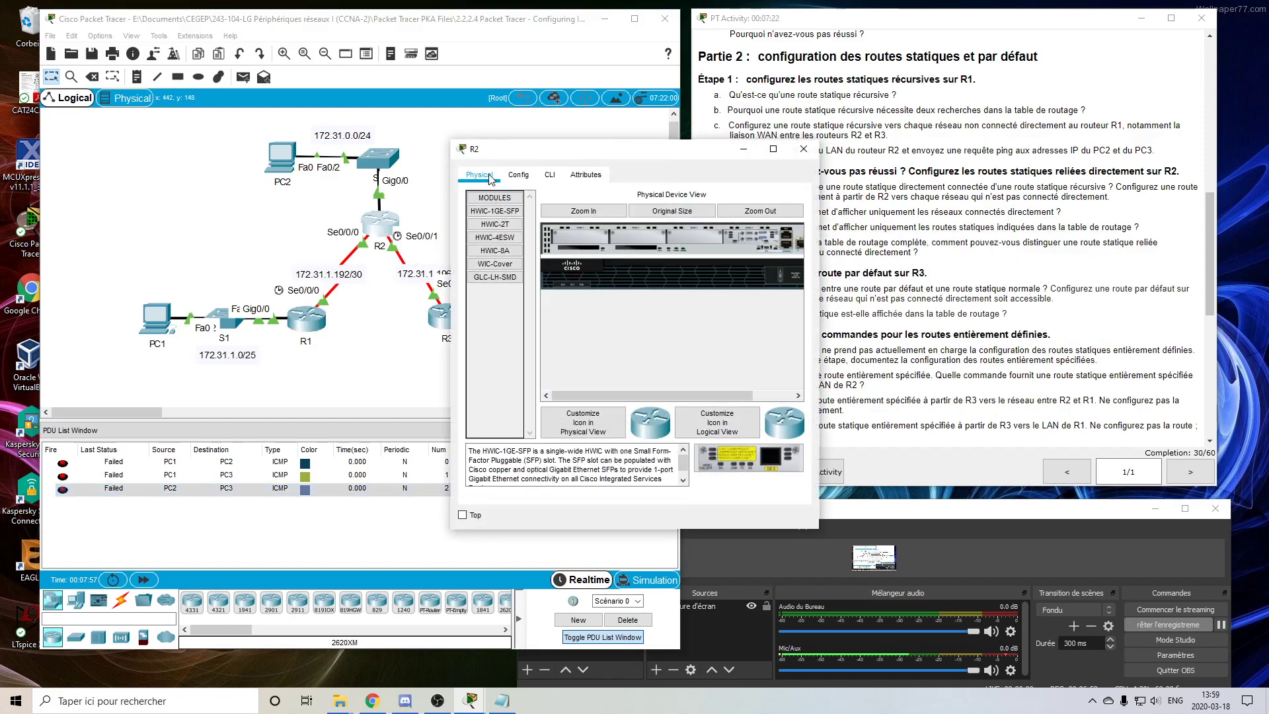
pyautogui.moveTo(645, 155); pyautogui.dragTo(811, 127)
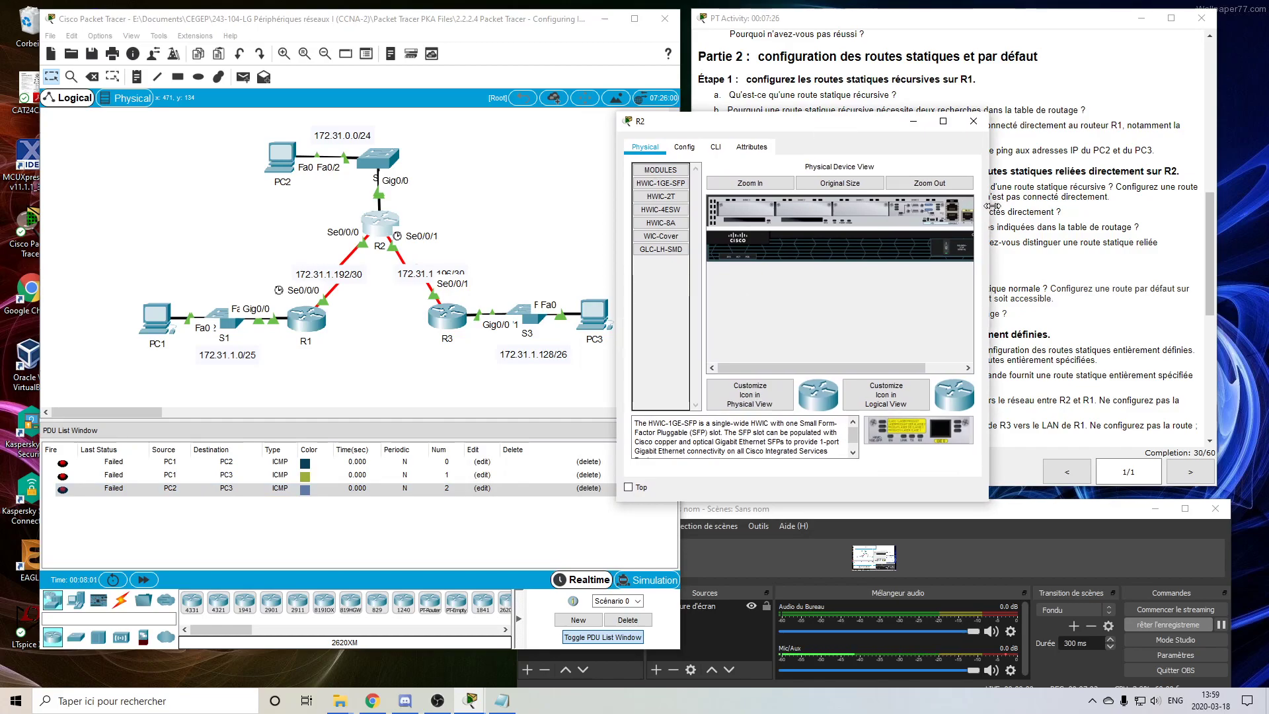
pyautogui.moveTo(988, 207); pyautogui.dragTo(1201, 205)
pyautogui.click(715, 146)
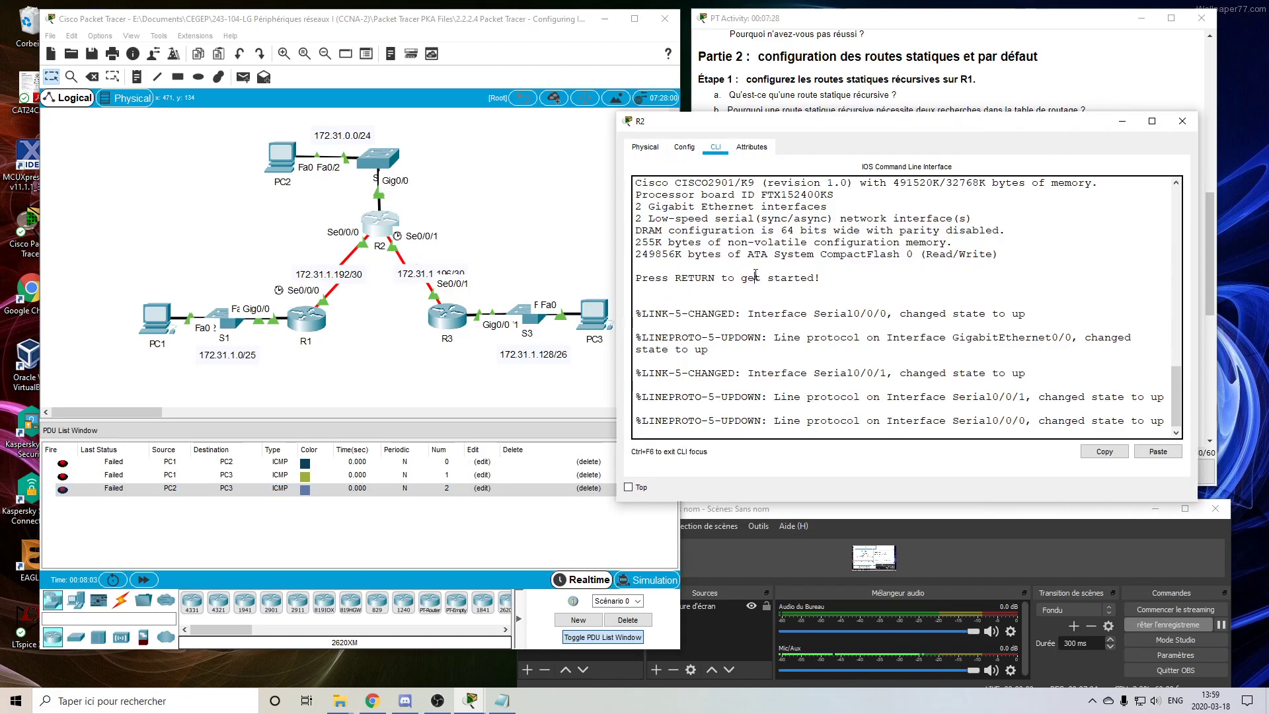
pyautogui.press('Return')
pyautogui.write('en')
pyautogui.press('Return')
pyautogui.write('configure t')
pyautogui.press('Tab')
pyautogui.write('t')
pyautogui.press('Tab')
pyautogui.press('Return')
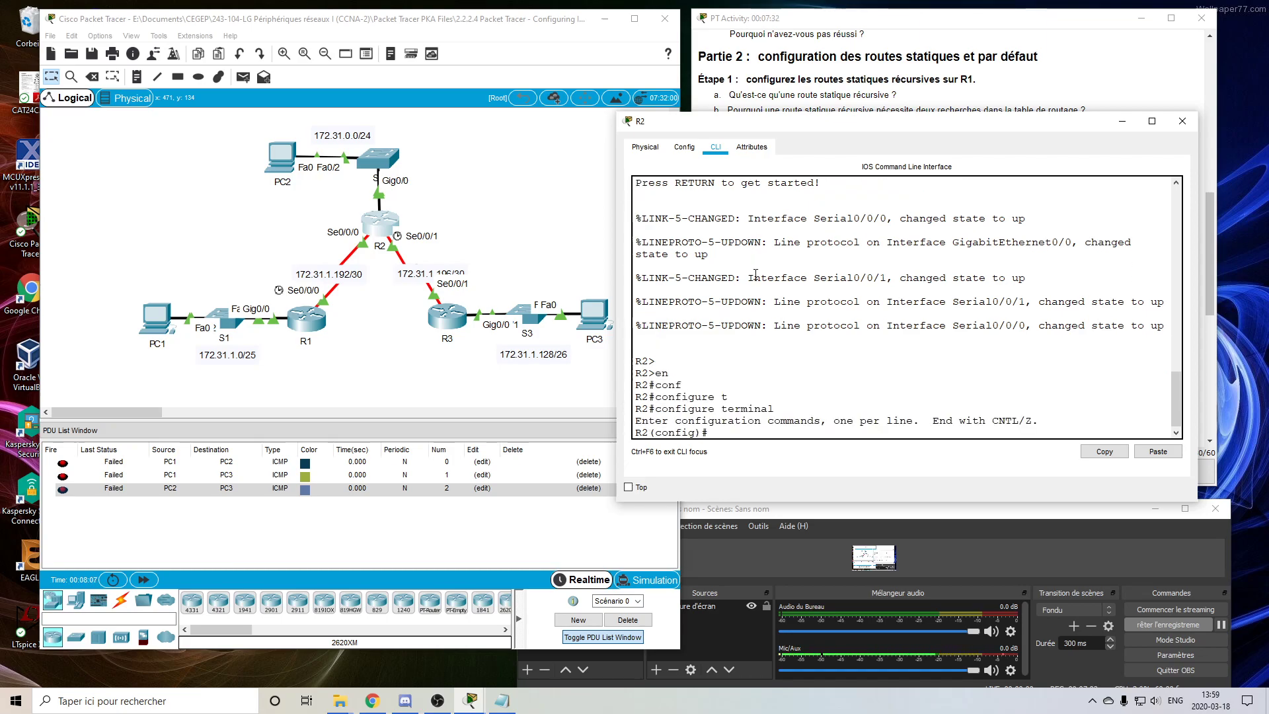
pyautogui.press('Return')
pyautogui.press('Return')
pyautogui.press('Return')
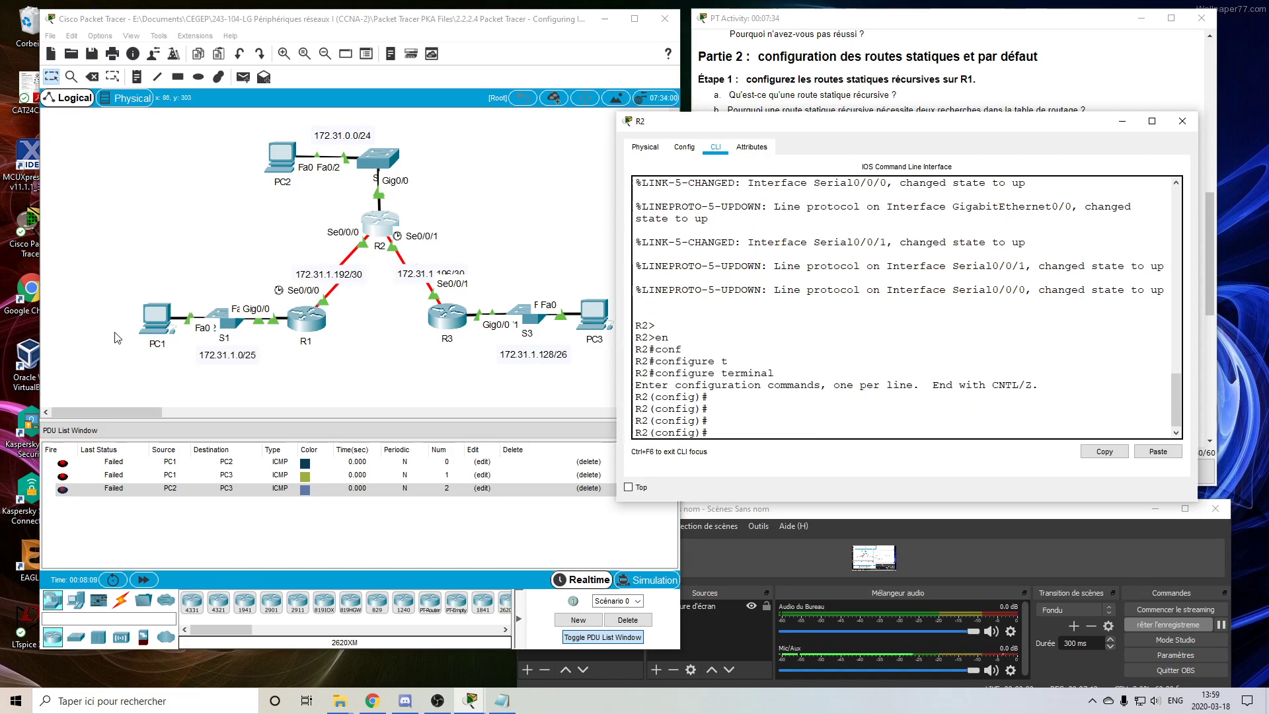
# Add a directly connected static route on R2 to R1's LAN with ip route 172.31.1.0 255.255.255.128 s0/0/0
pyautogui.write('ip 172.3')
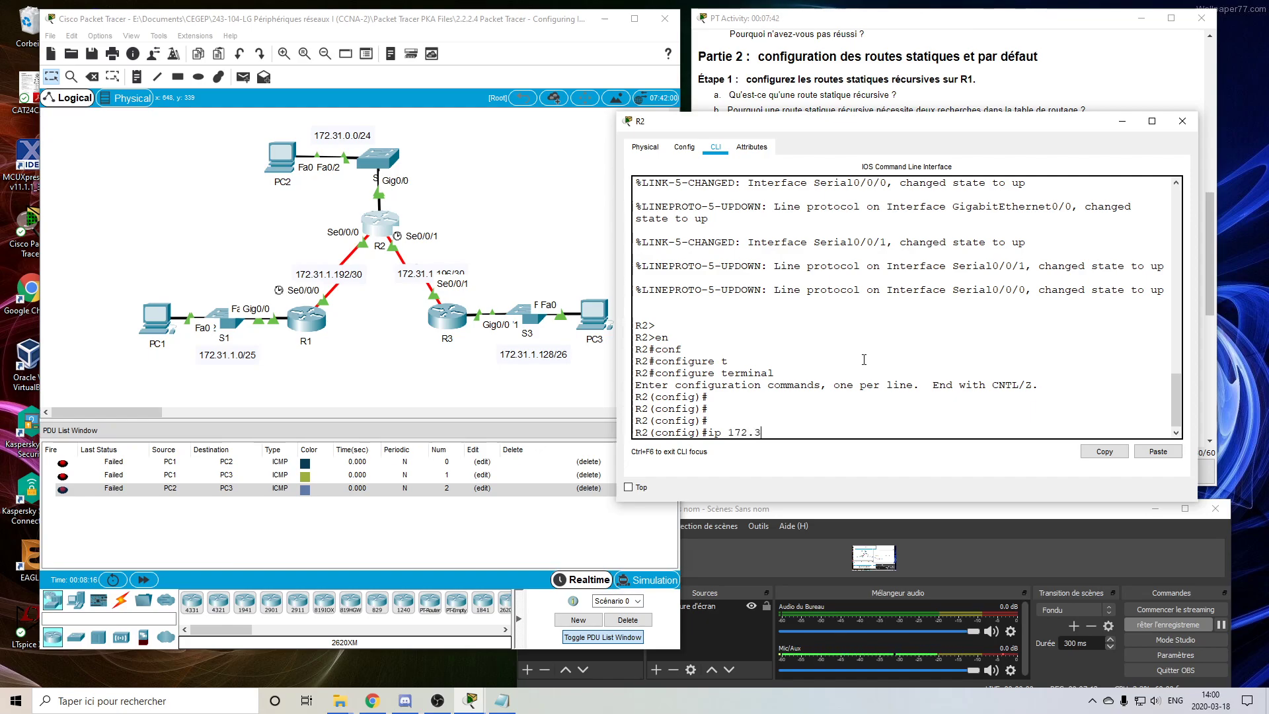
pyautogui.write('0')
pyautogui.press('Left')
pyautogui.press('Left')
pyautogui.press('Left')
pyautogui.press('Left')
pyautogui.press('Left')
pyautogui.press('Left')
pyautogui.press('Left')
pyautogui.press('Left')
pyautogui.press('Left')
pyautogui.press('Left')
pyautogui.write('route')
pyautogui.write('255.255.')
pyautogui.press('BackSpace')
pyautogui.press('BackSpace')
pyautogui.press('BackSpace')
pyautogui.press('BackSpace')
pyautogui.press('BackSpace')
pyautogui.press('BackSpace')
pyautogui.press('BackSpace')
pyautogui.press('BackSpace')
pyautogui.press('BackSpace')
pyautogui.press('Right')
pyautogui.press('Right')
pyautogui.press('Right')
pyautogui.press('Right')
pyautogui.press('Right')
pyautogui.press('Right')
pyautogui.press('Right')
pyautogui.press('Right')
pyautogui.press('Right')
pyautogui.press('Right')
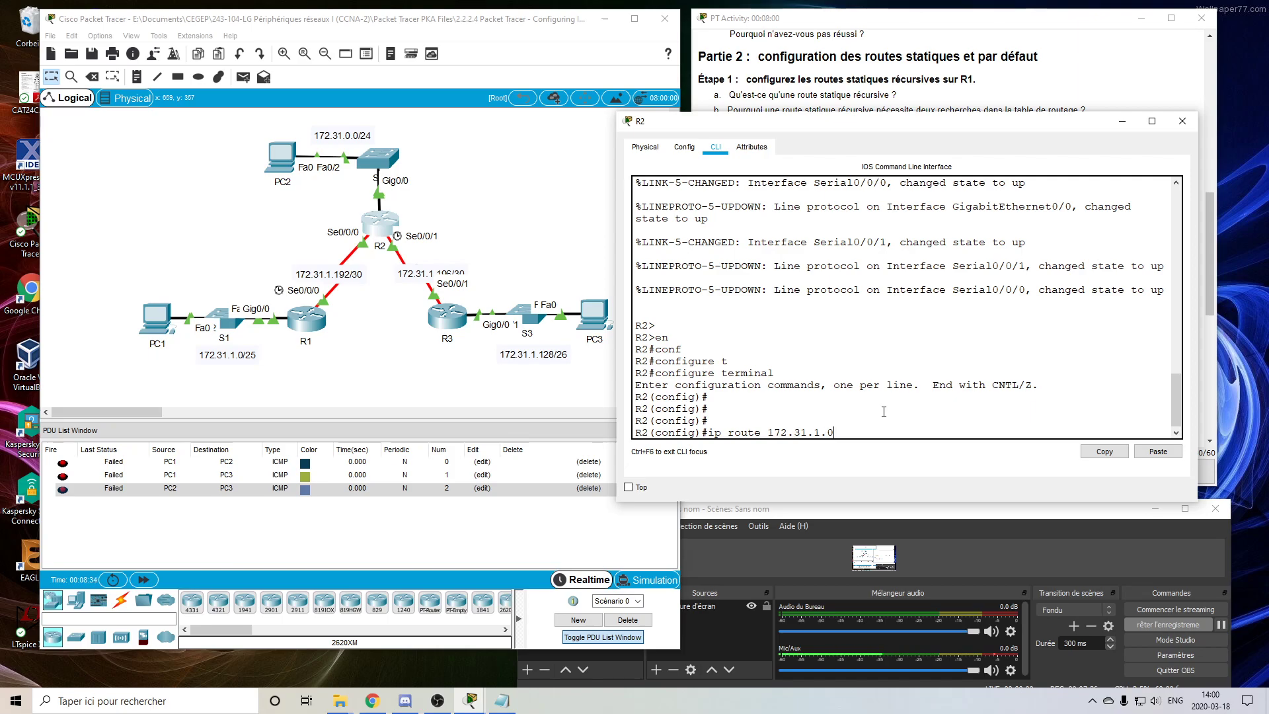
pyautogui.write('255.255.255.128 s000')
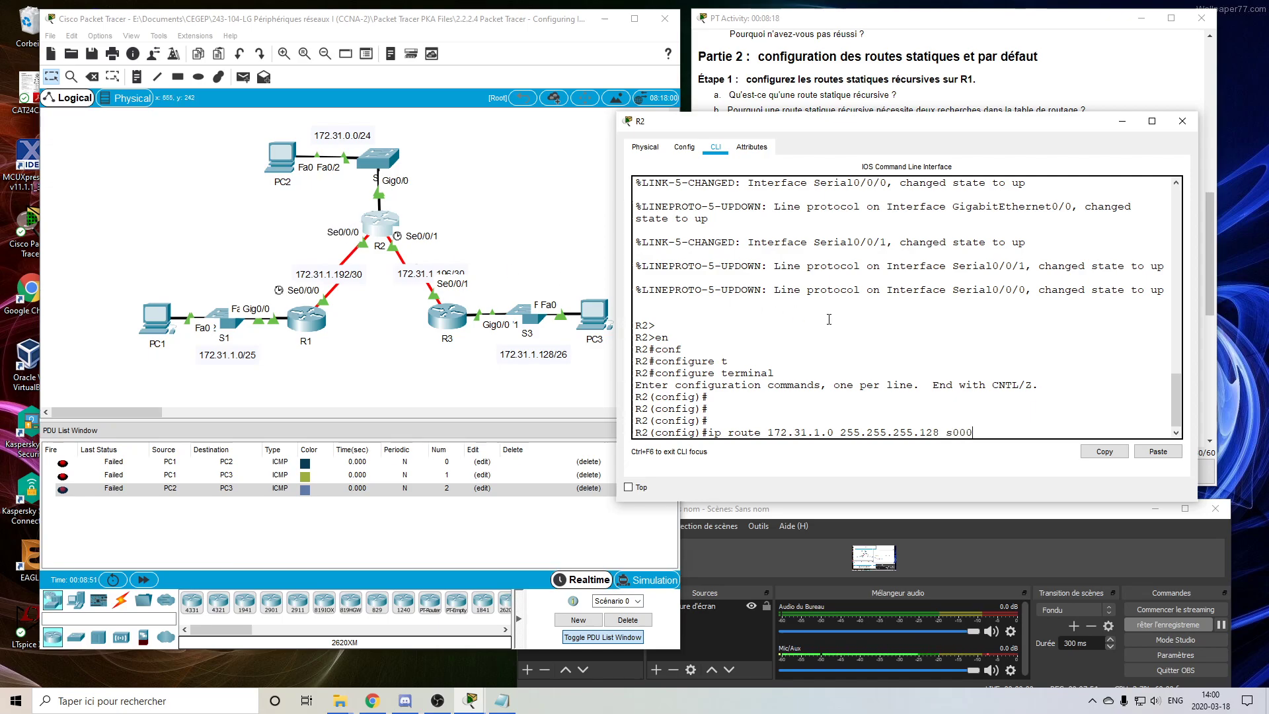
pyautogui.write('/0/')
pyautogui.press('Return')
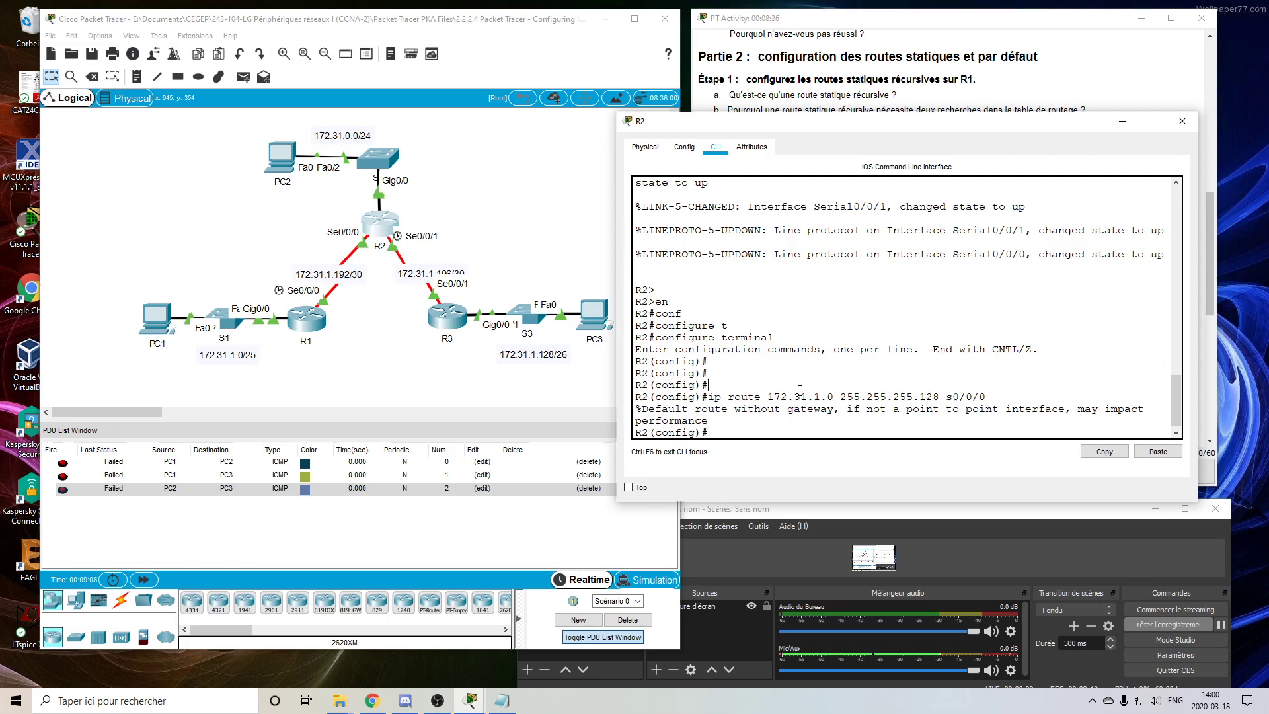
# Add a directly connected static route on R2 to R3's LAN with ip route 172.31.1.128 255.255.255.192 s0/0/1
pyautogui.write('te 172.3')
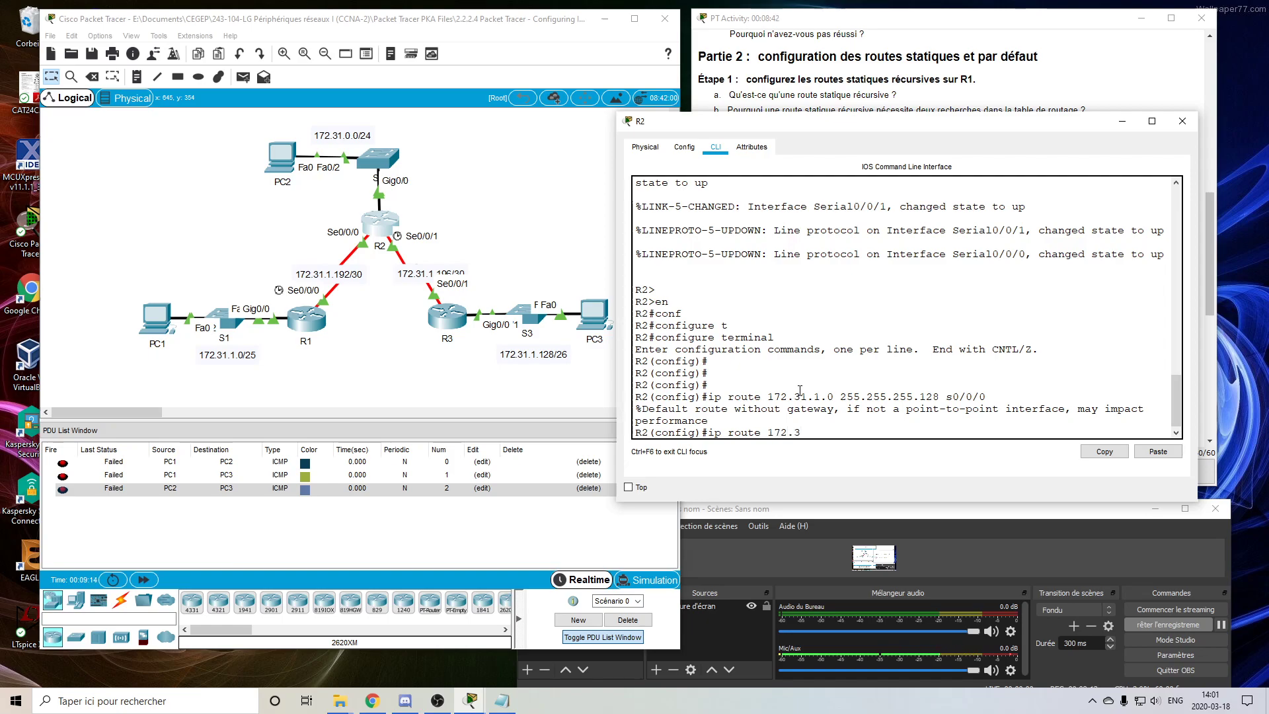
pyautogui.write('1.1.128 255.255.255.192 s')
pyautogui.write('0/0/1')
pyautogui.press('Return')
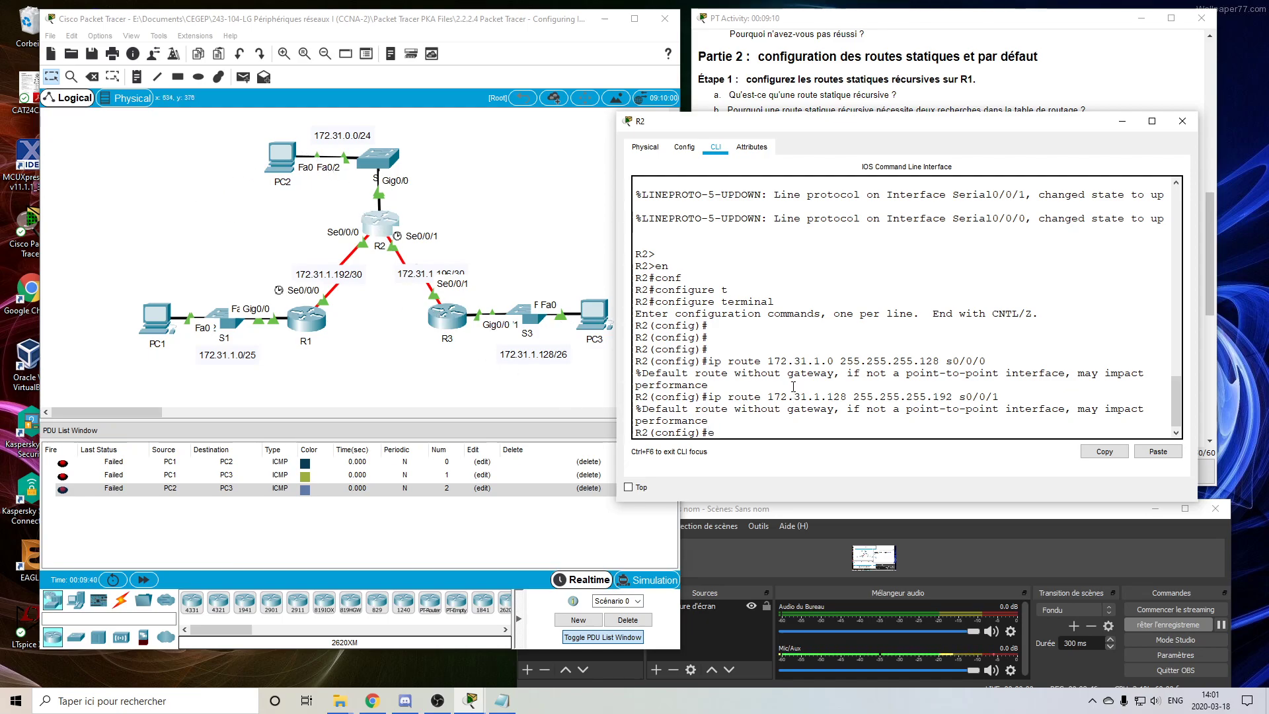
# Leave configuration mode on R2 with end and save the configuration with wr
pyautogui.write('nd')
pyautogui.press('Return')
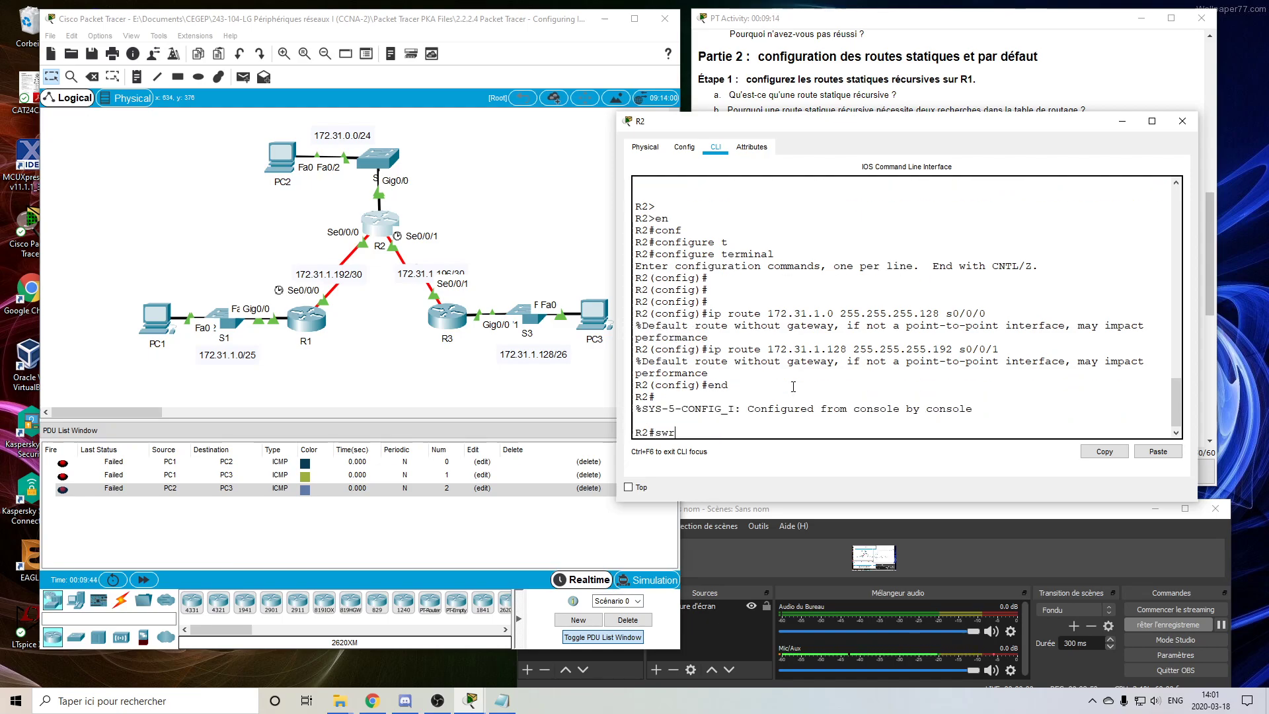
pyautogui.write('wr')
pyautogui.press('Return')
pyautogui.press('Return')
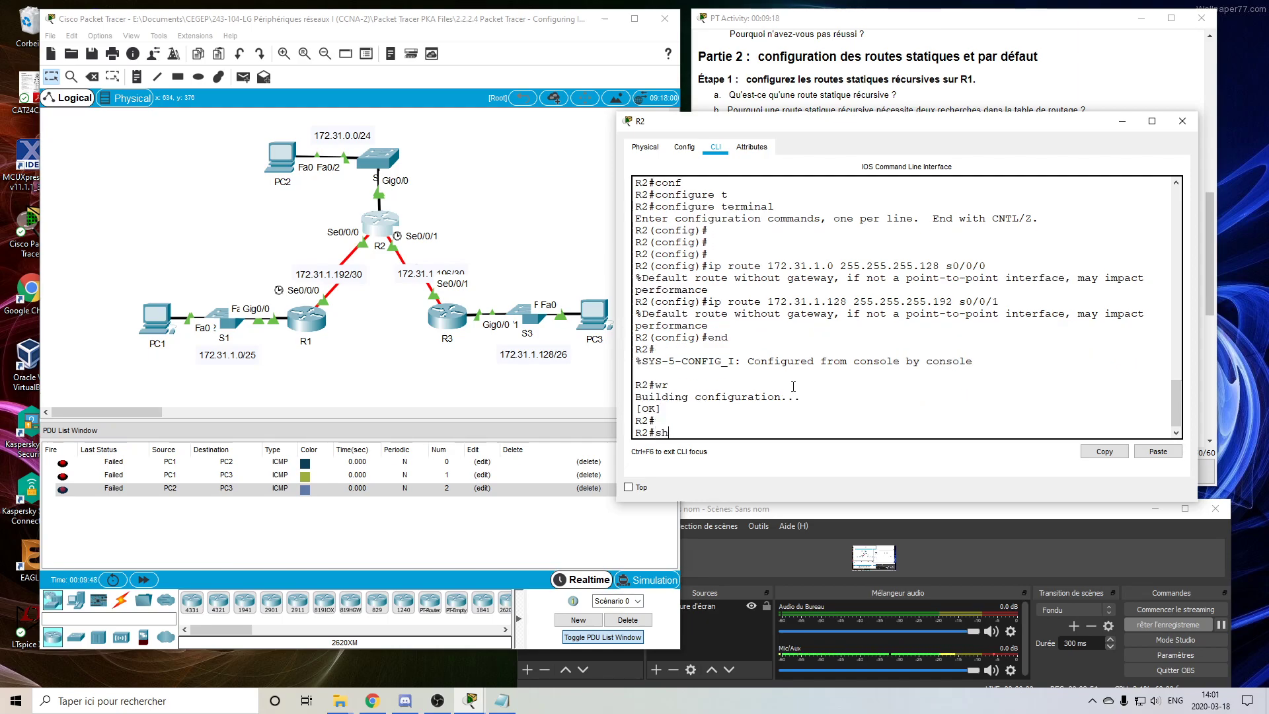
# Display R2's routing table with show ip route, check its two static entries, and close the R2 window
pyautogui.write('show ip route')
pyautogui.press('Return')
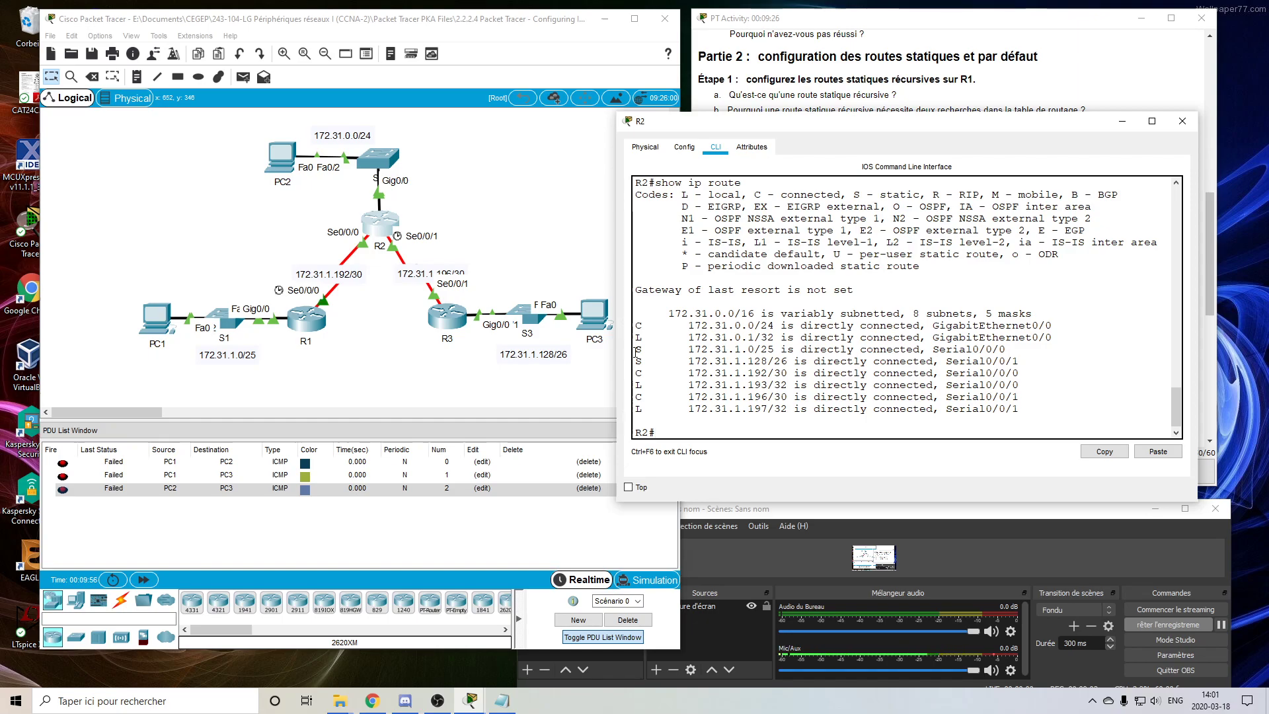
pyautogui.moveTo(637, 350); pyautogui.dragTo(834, 362)
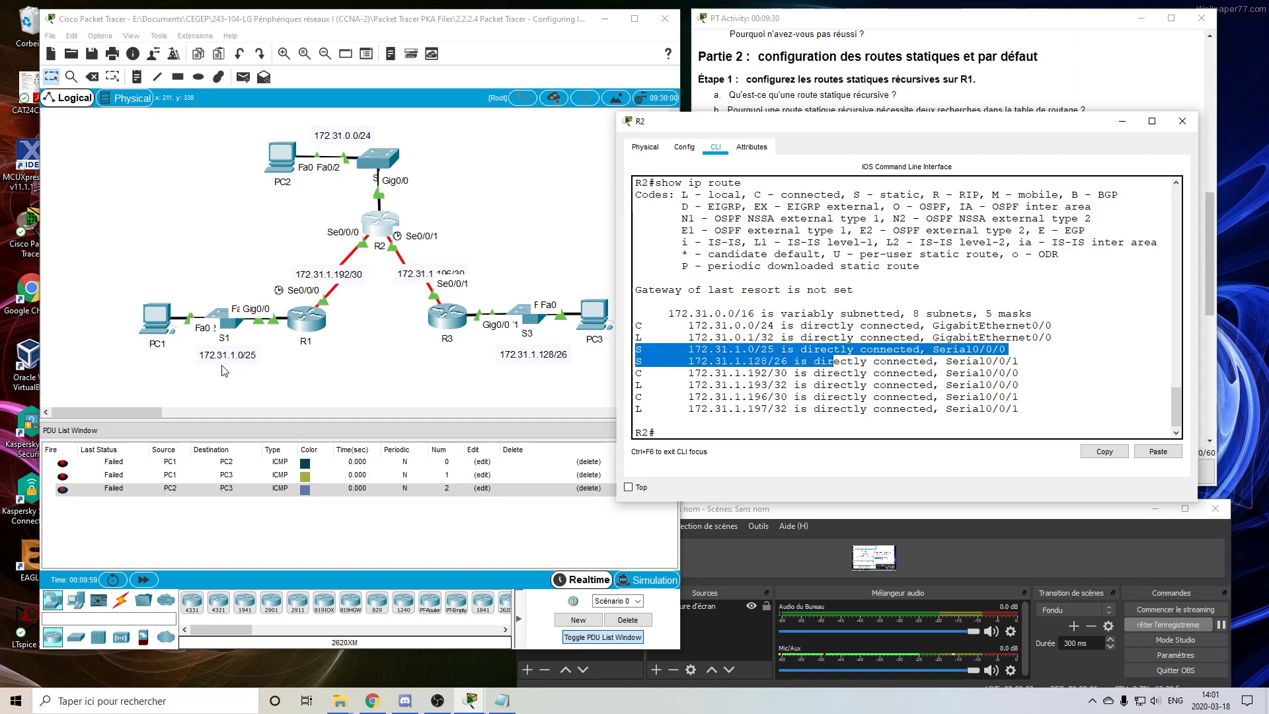
pyautogui.click(1182, 121)
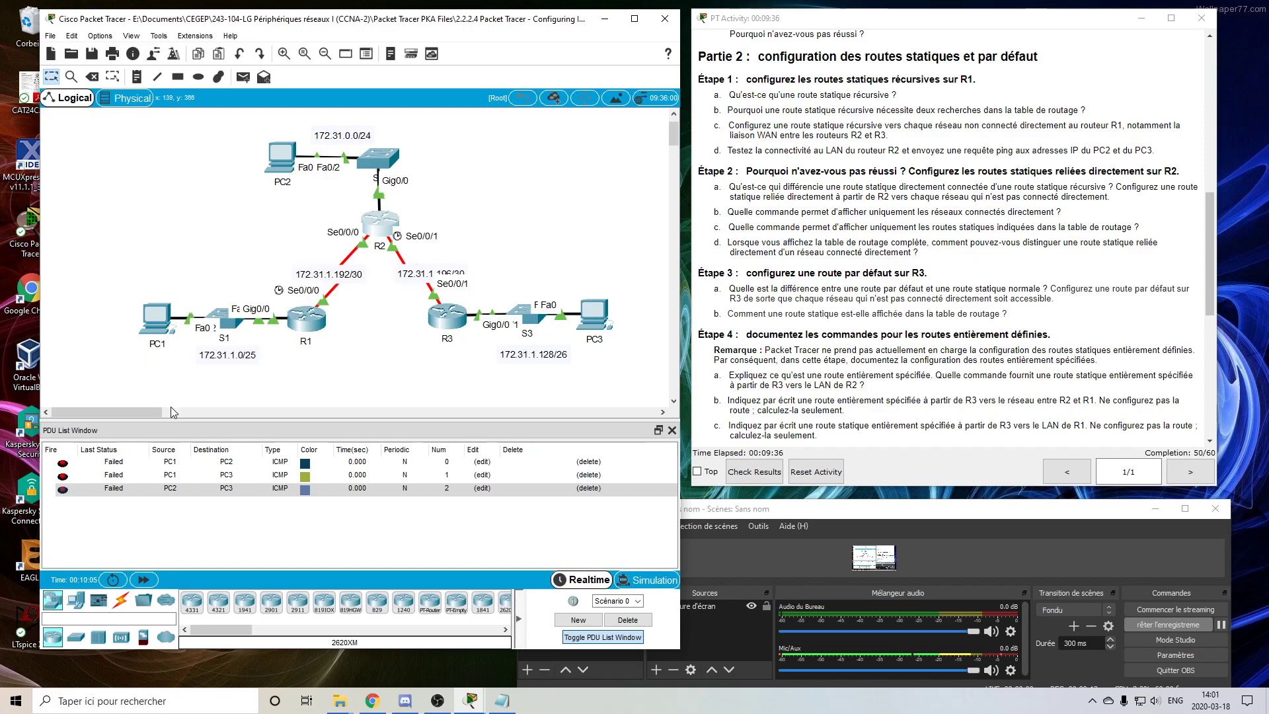
# Re-run the saved ICMP tests from PC1 to PC2 and from PC1 to PC3
pyautogui.doubleClick(62, 463)
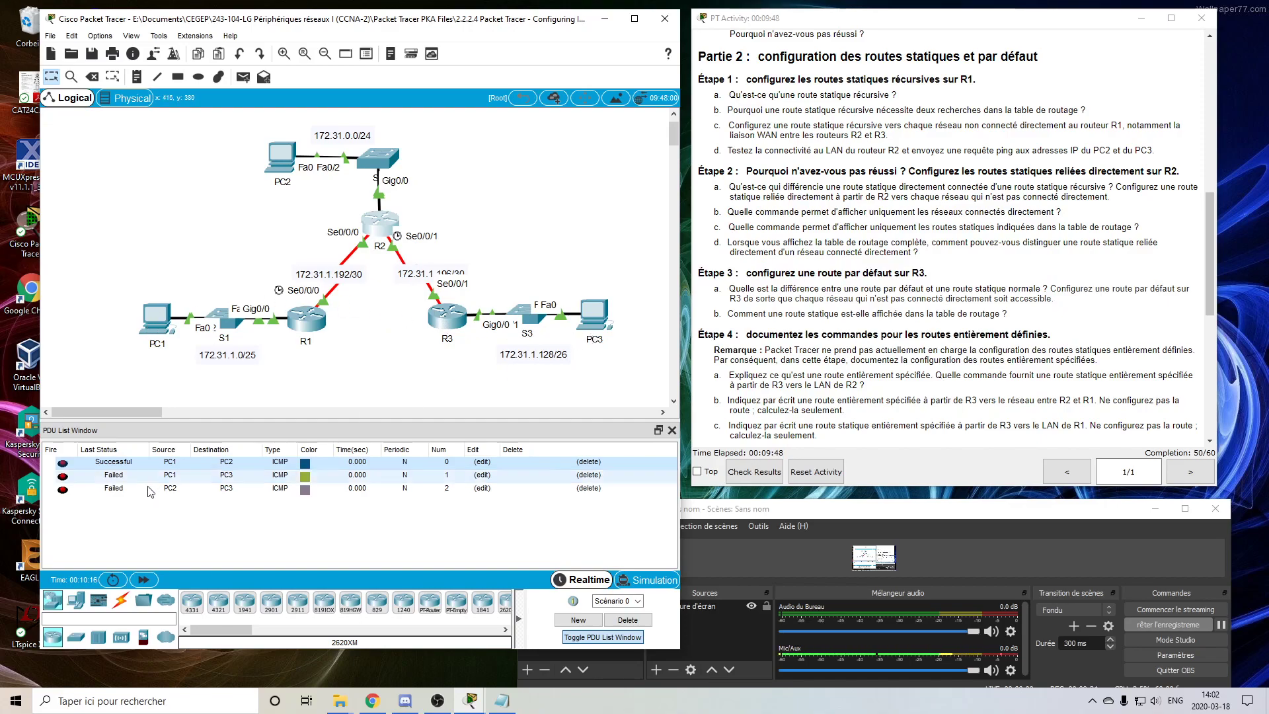
pyautogui.click(63, 476)
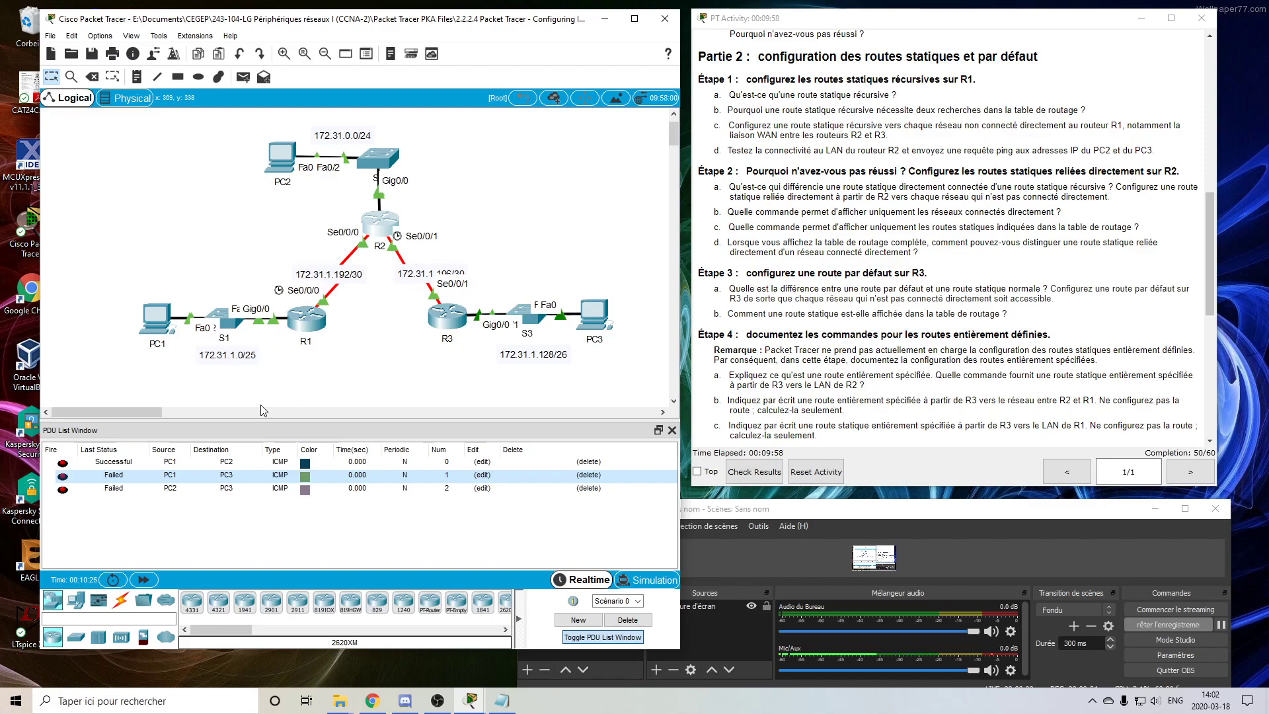
# Open R3's window, consult the default-route instructions, and widen the window to show its command line
pyautogui.click(446, 322)
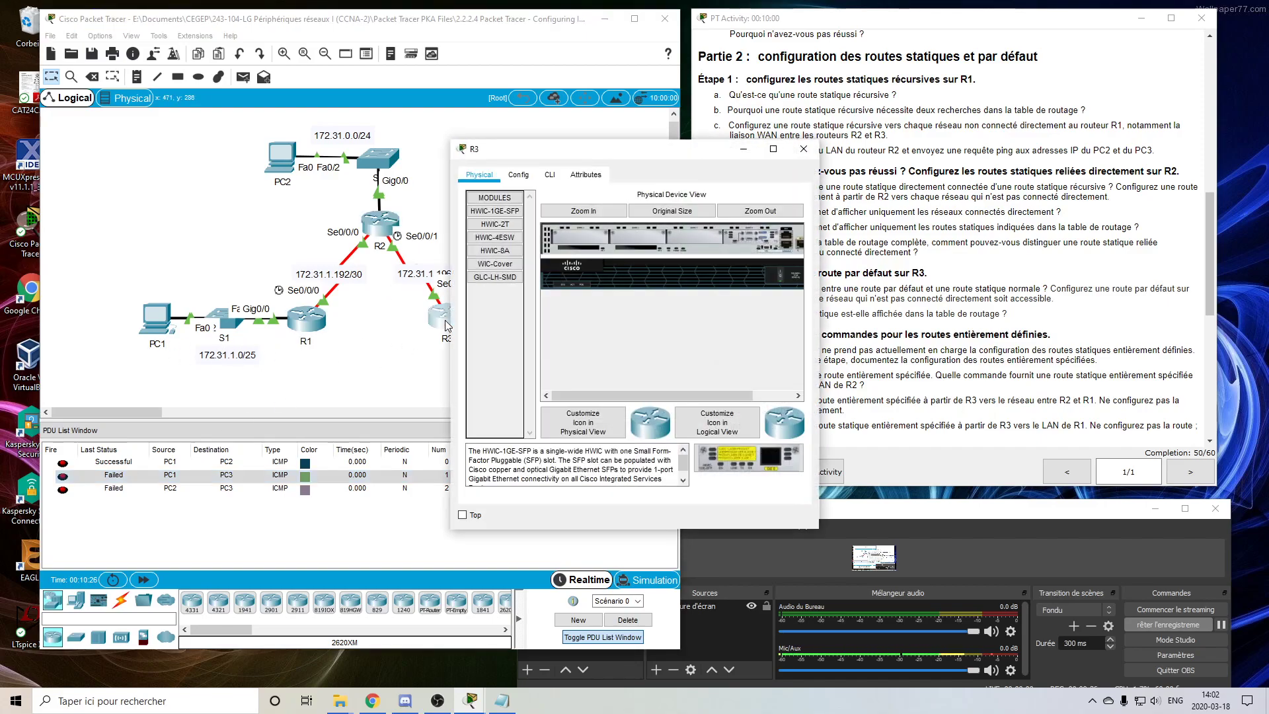
pyautogui.moveTo(613, 156); pyautogui.dragTo(280, 128)
pyautogui.click(876, 272)
pyautogui.scroll(-1, 876, 272)
pyautogui.scroll(-2, 876, 272)
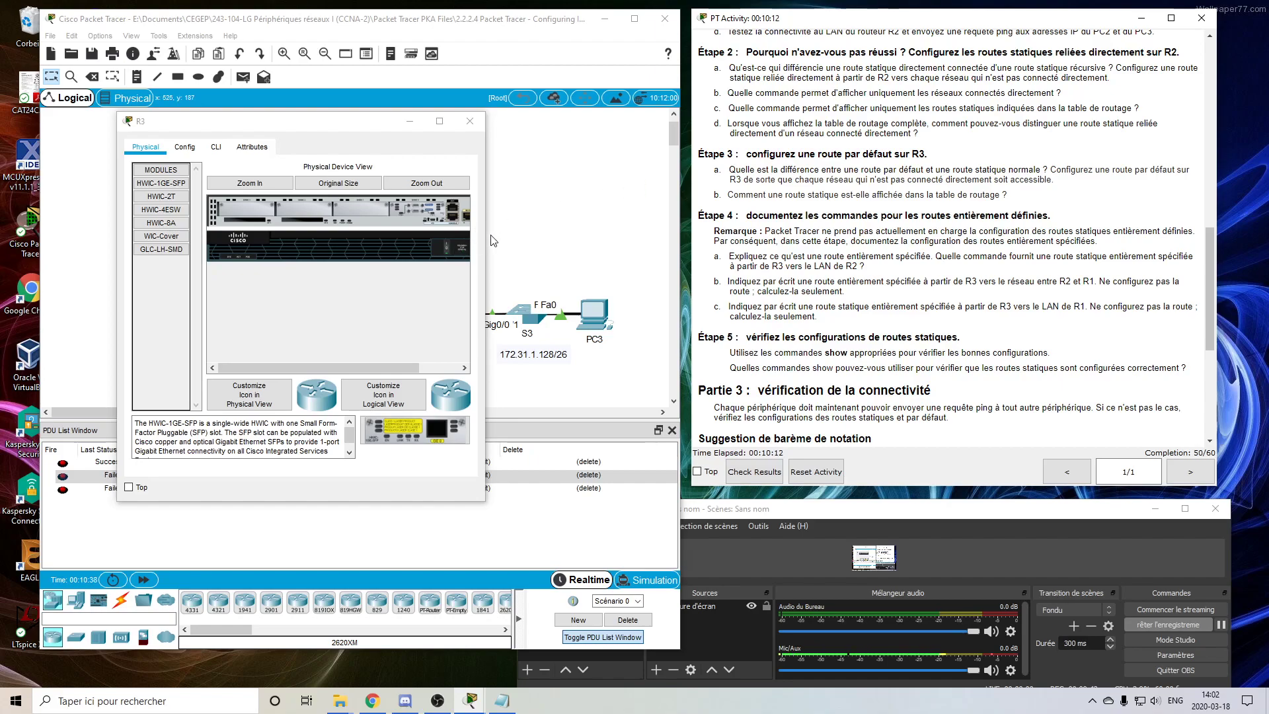
pyautogui.moveTo(486, 240); pyautogui.dragTo(838, 254)
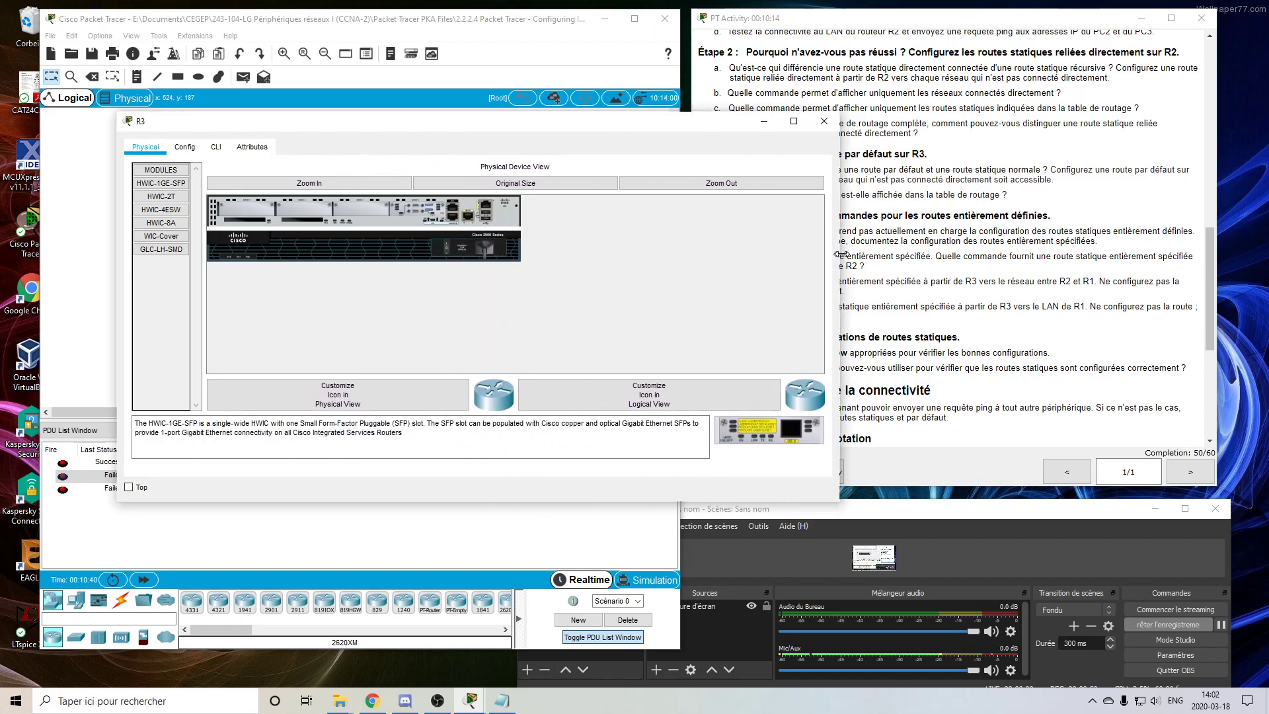
pyautogui.moveTo(622, 124); pyautogui.dragTo(913, 131)
pyautogui.click(507, 146)
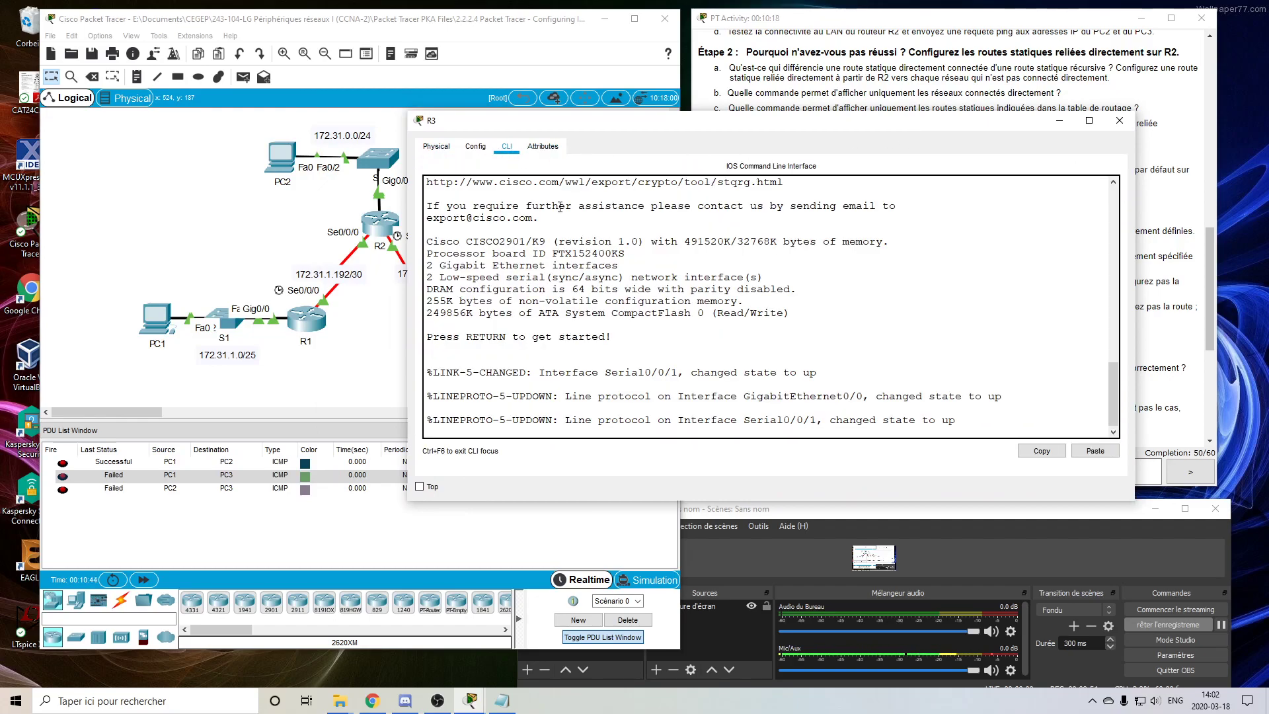
# Enter privileged mode on R3 with en and switch to global configuration mode with configure terminal
pyautogui.press('Return')
pyautogui.press('Return')
pyautogui.press('Return')
pyautogui.write('en')
pyautogui.press('Return')
pyautogui.write('conf')
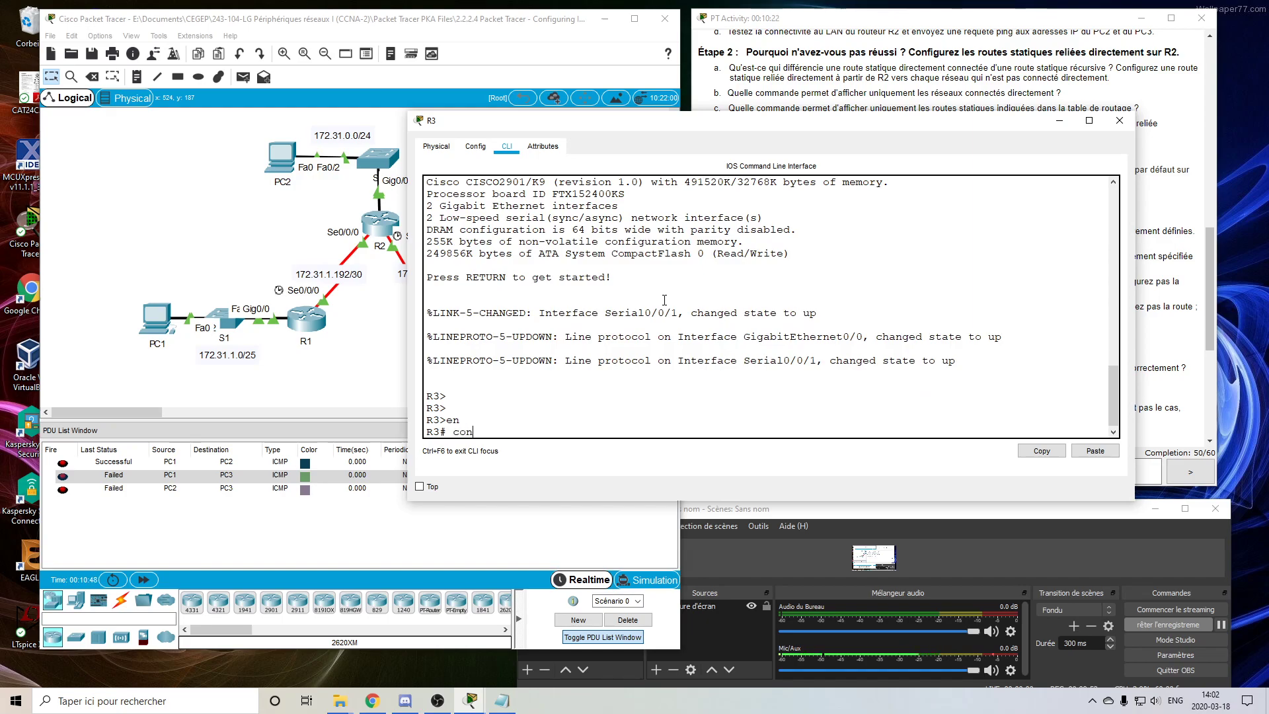
pyautogui.press('Tab')
pyautogui.write('t')
pyautogui.press('Tab')
pyautogui.press('Return')
pyautogui.press('Return')
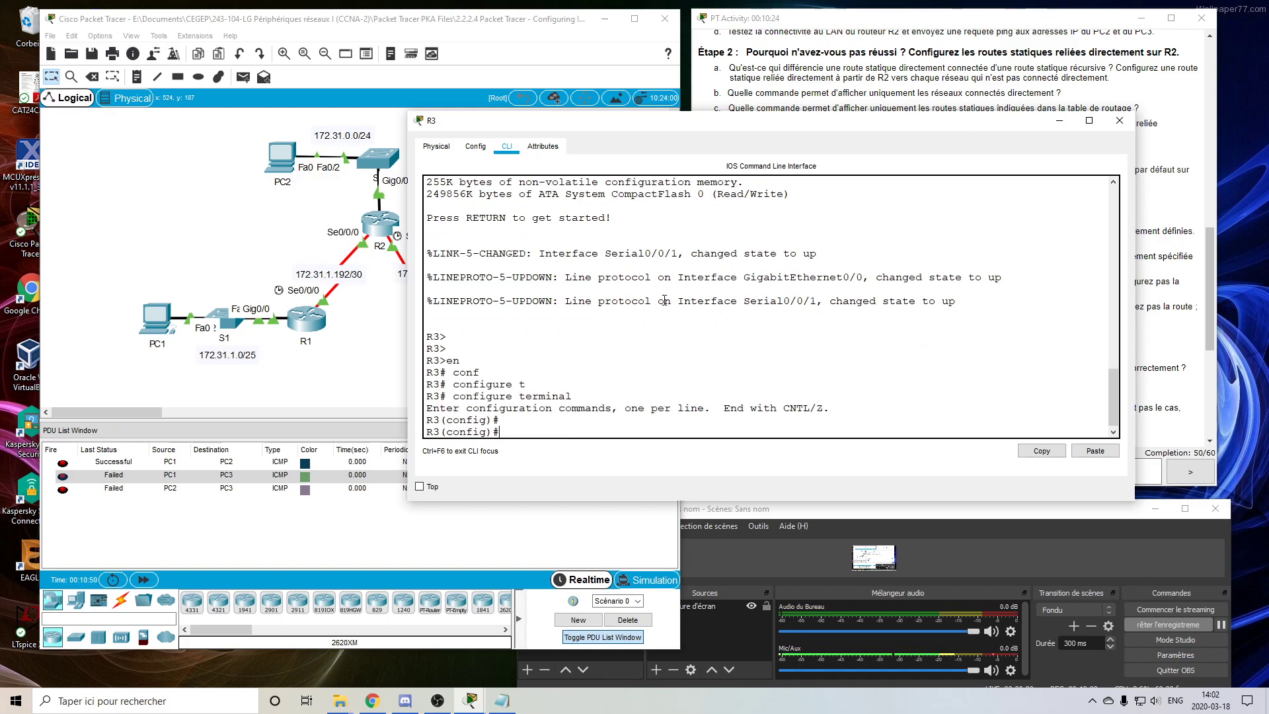
# Add a default route on R3 through its serial interface with ip route 0.0.0.0 0.0.0.0 s0/0/1
pyautogui.write('ip route 0.0.0.0 0.0.0.0')
pyautogui.click(738, 86)
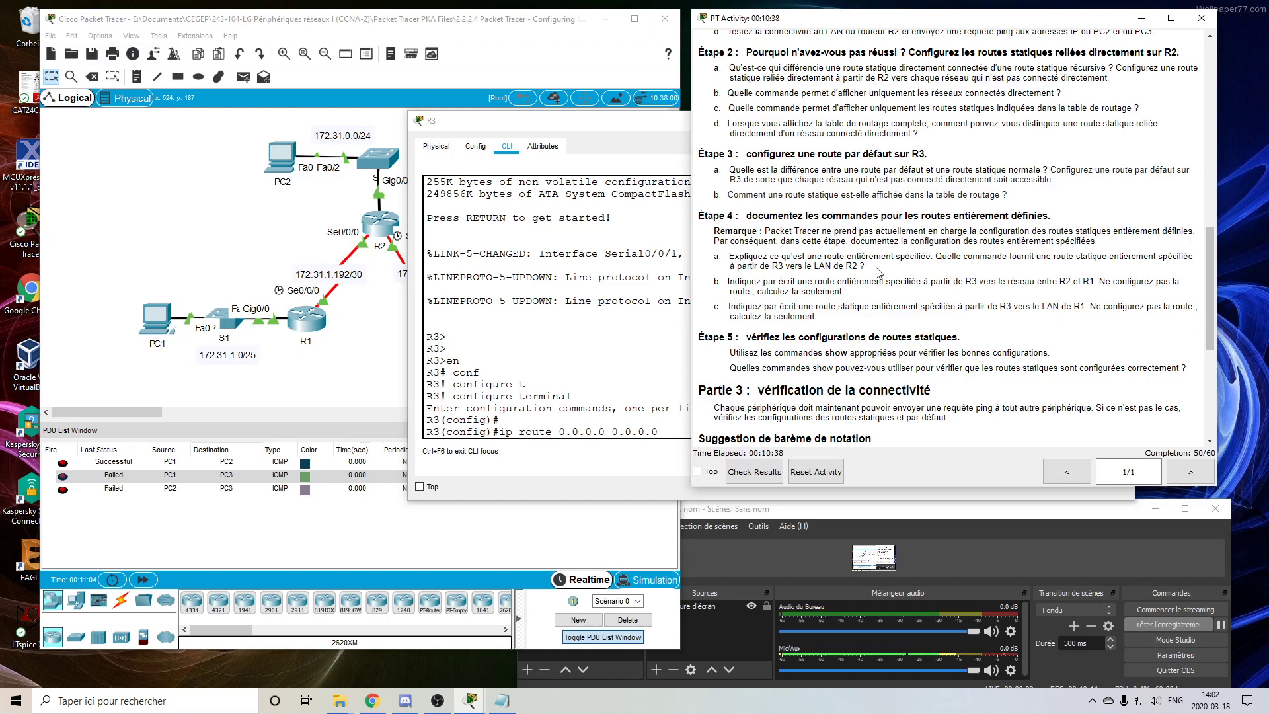
pyautogui.scroll(5, 892, 296)
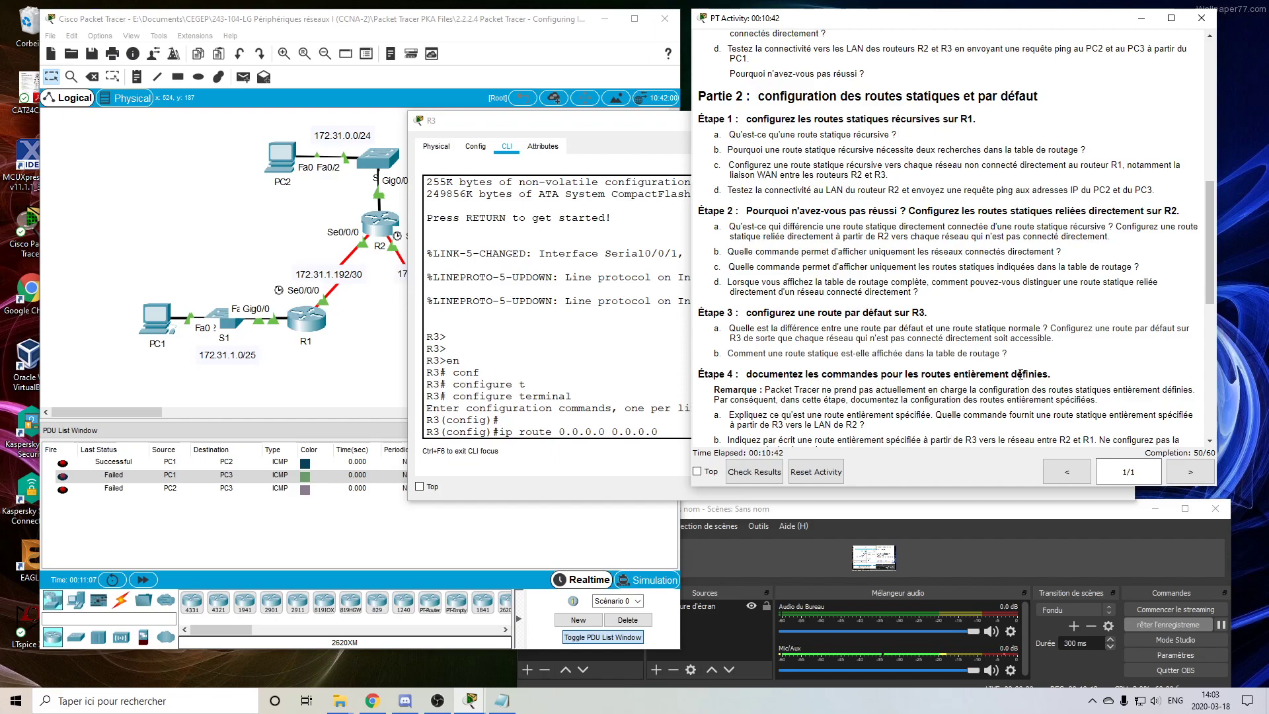
pyautogui.scroll(-1, 1021, 373)
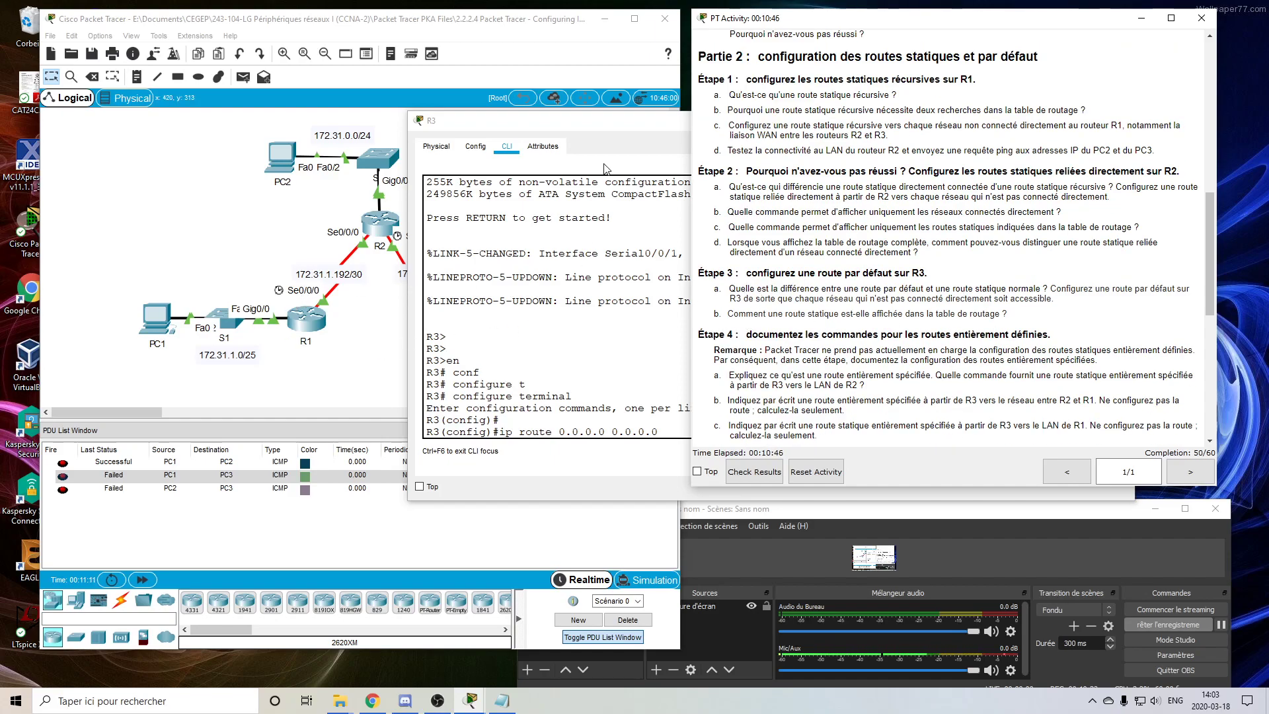
pyautogui.moveTo(612, 130); pyautogui.dragTo(667, 148)
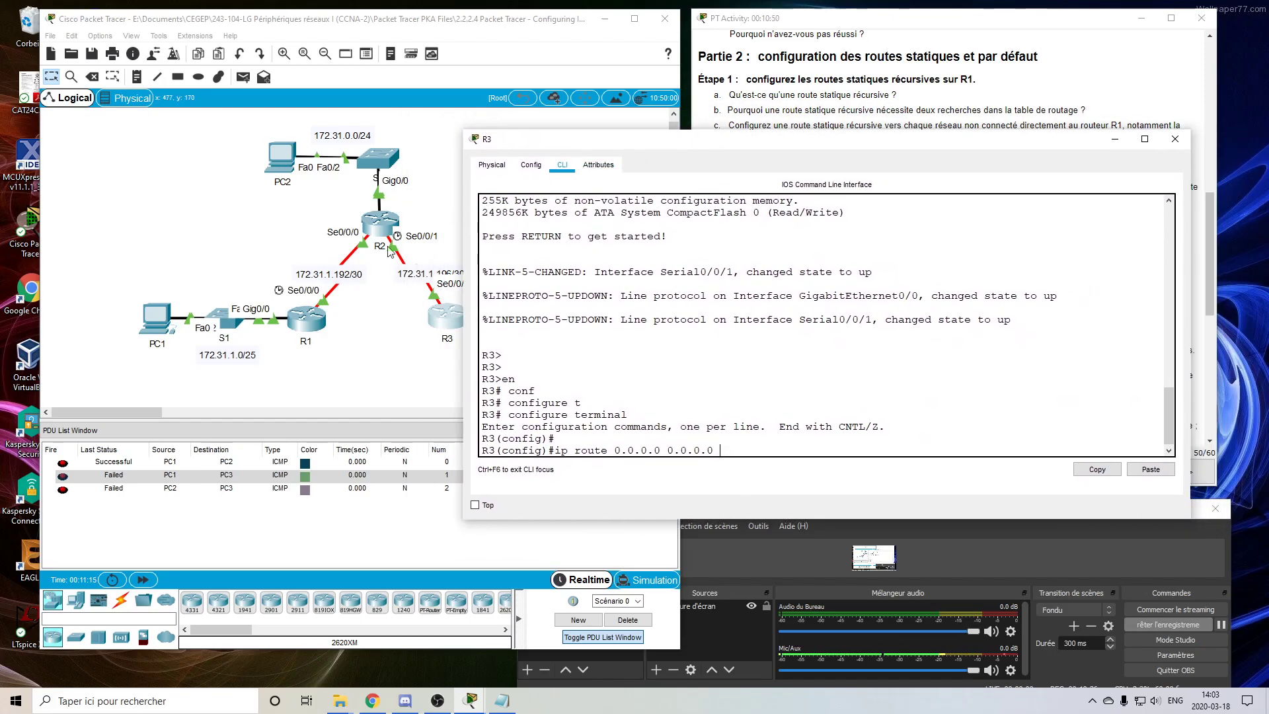
pyautogui.moveTo(584, 147); pyautogui.dragTo(627, 148)
pyautogui.write('00')
pyautogui.press('BackSpace')
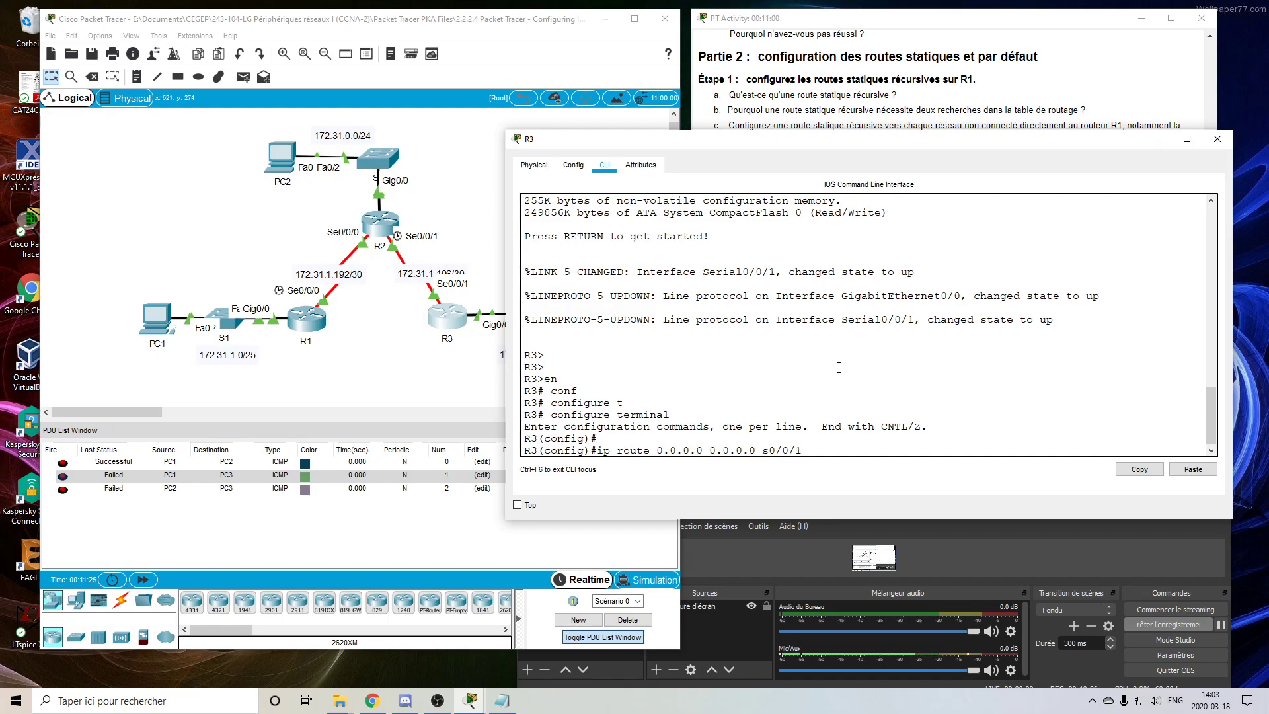
pyautogui.press('Return')
# Leave configuration mode on R3 with end and save the configuration with wr
pyautogui.write('w')
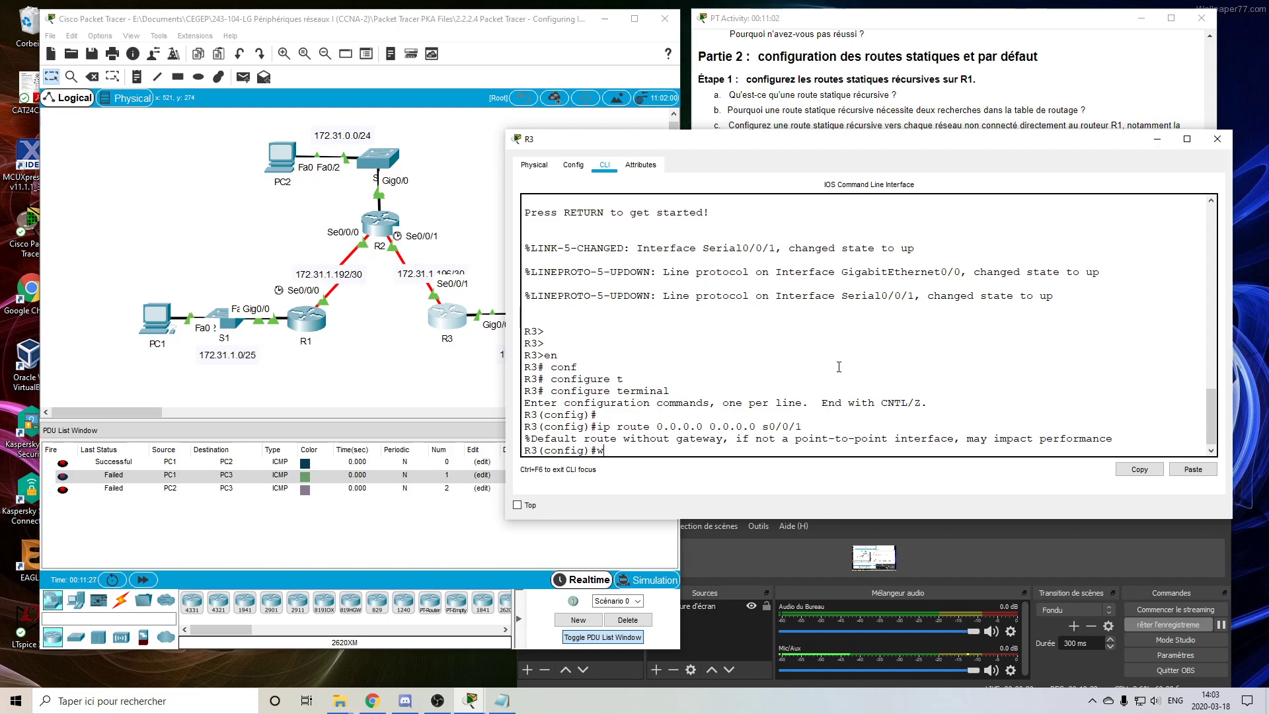
pyautogui.write('d')
pyautogui.press('Return')
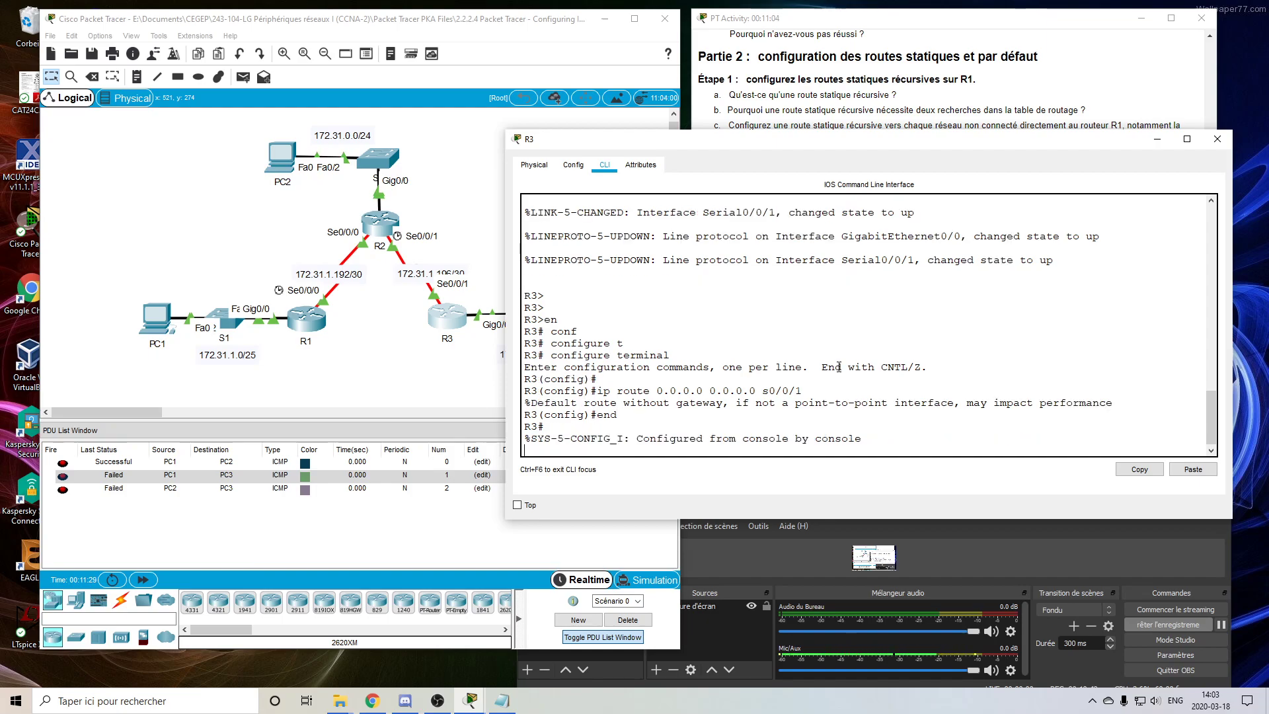
pyautogui.press('Return')
pyautogui.press('Return')
pyautogui.write('wr')
pyautogui.press('Return')
pyautogui.press('Return')
pyautogui.press('Return')
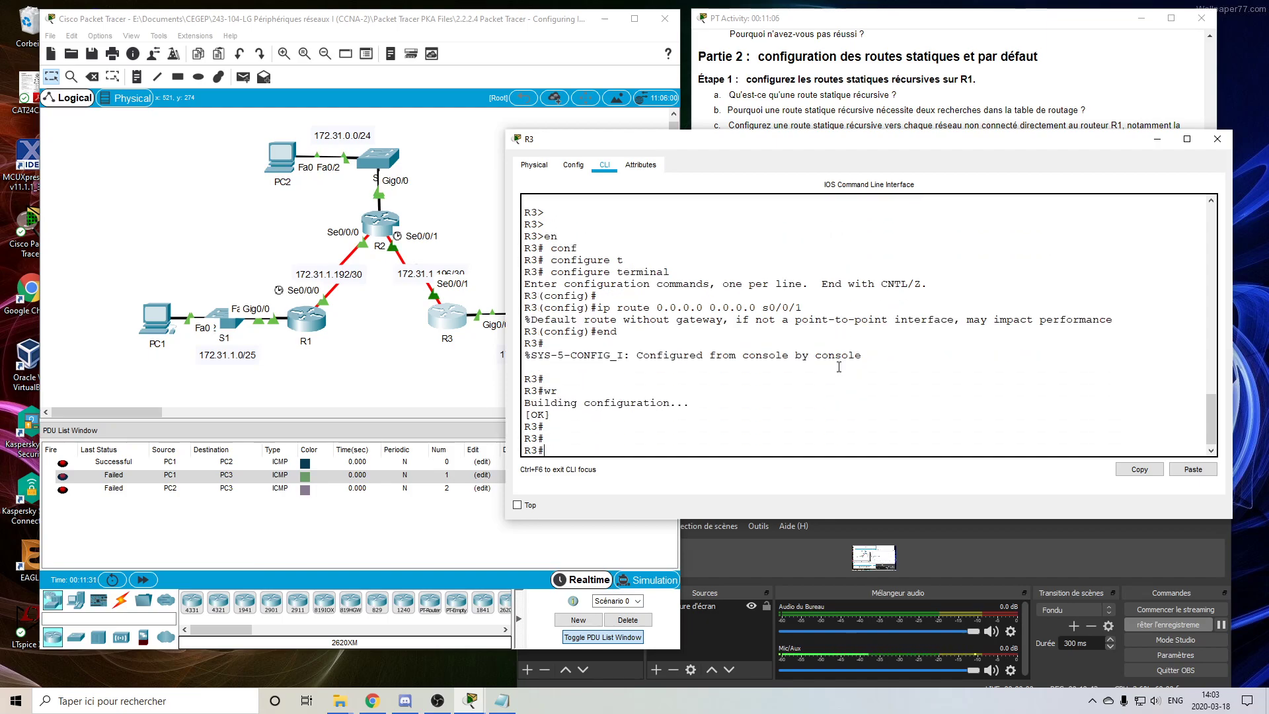
# Display R3's routing table with show ip route, check its default route entry, and minimize the R3 window
pyautogui.write('sh')
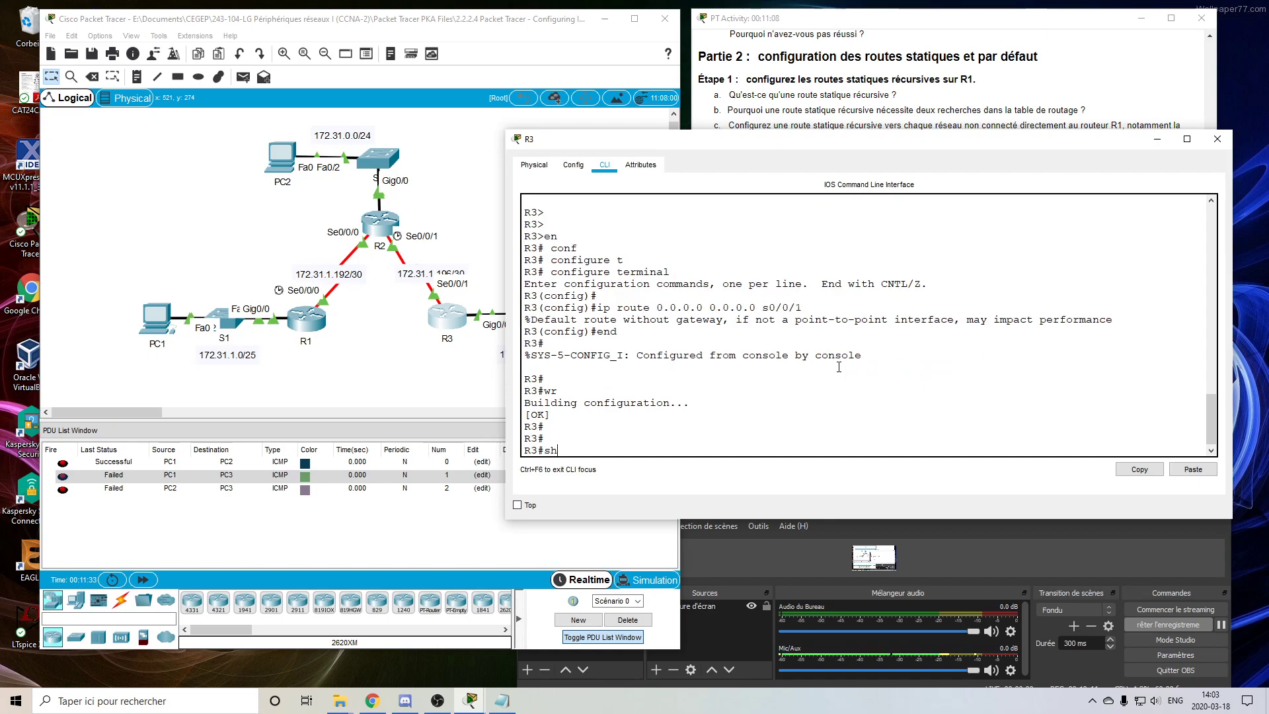
pyautogui.write('ow ip route')
pyautogui.press('Return')
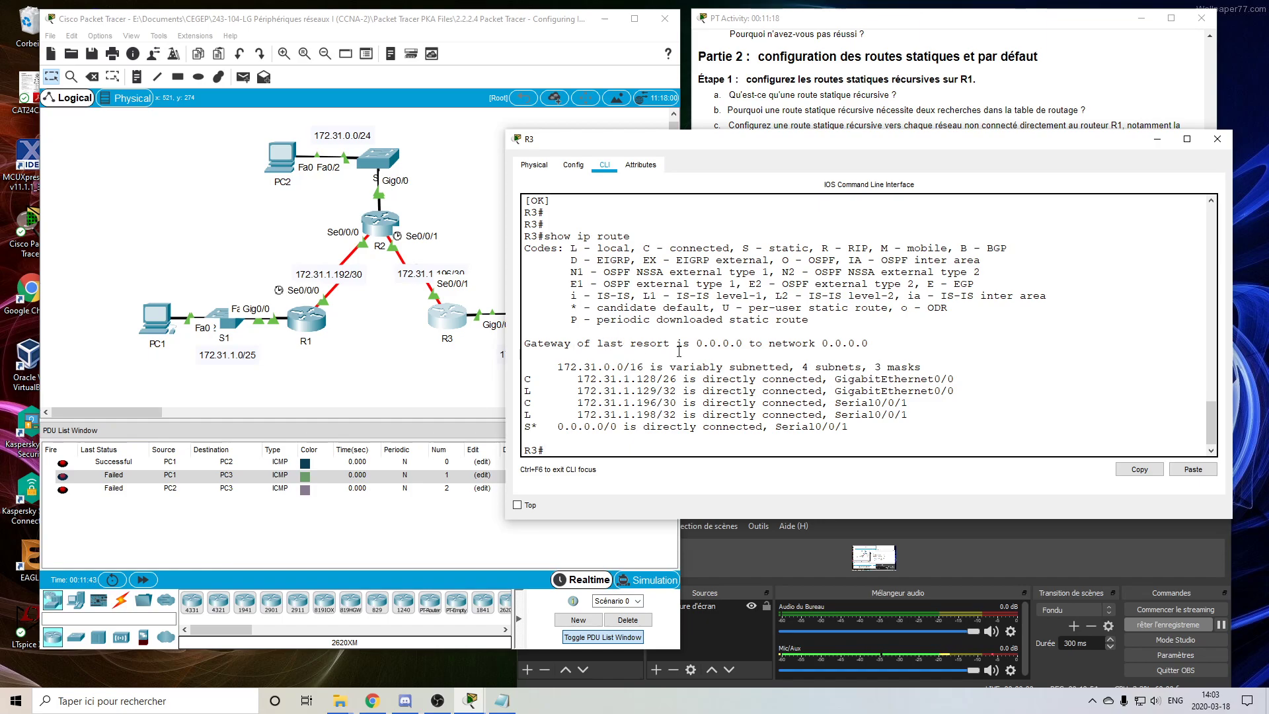
pyautogui.click(1161, 143)
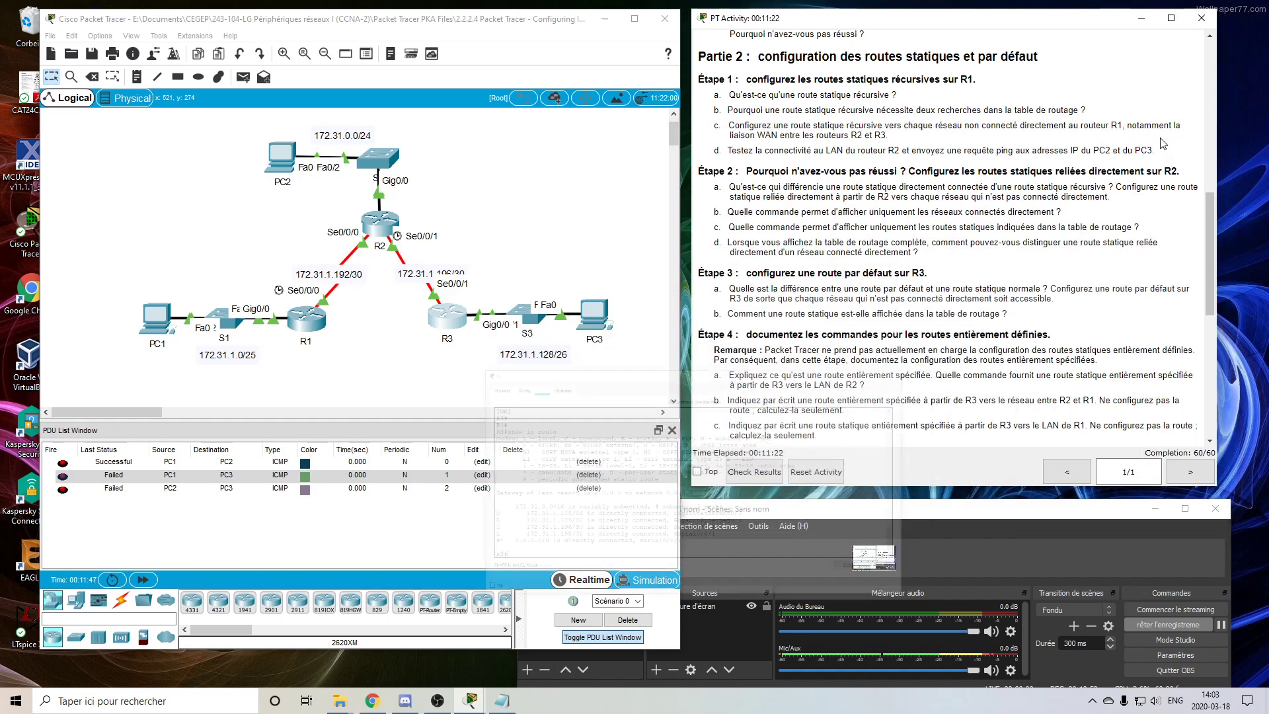
# Consult the connectivity verification instructions and re-run the saved ICMP tests from PC1 to PC3 and from PC2 to PC3
pyautogui.scroll(-3, 755, 285)
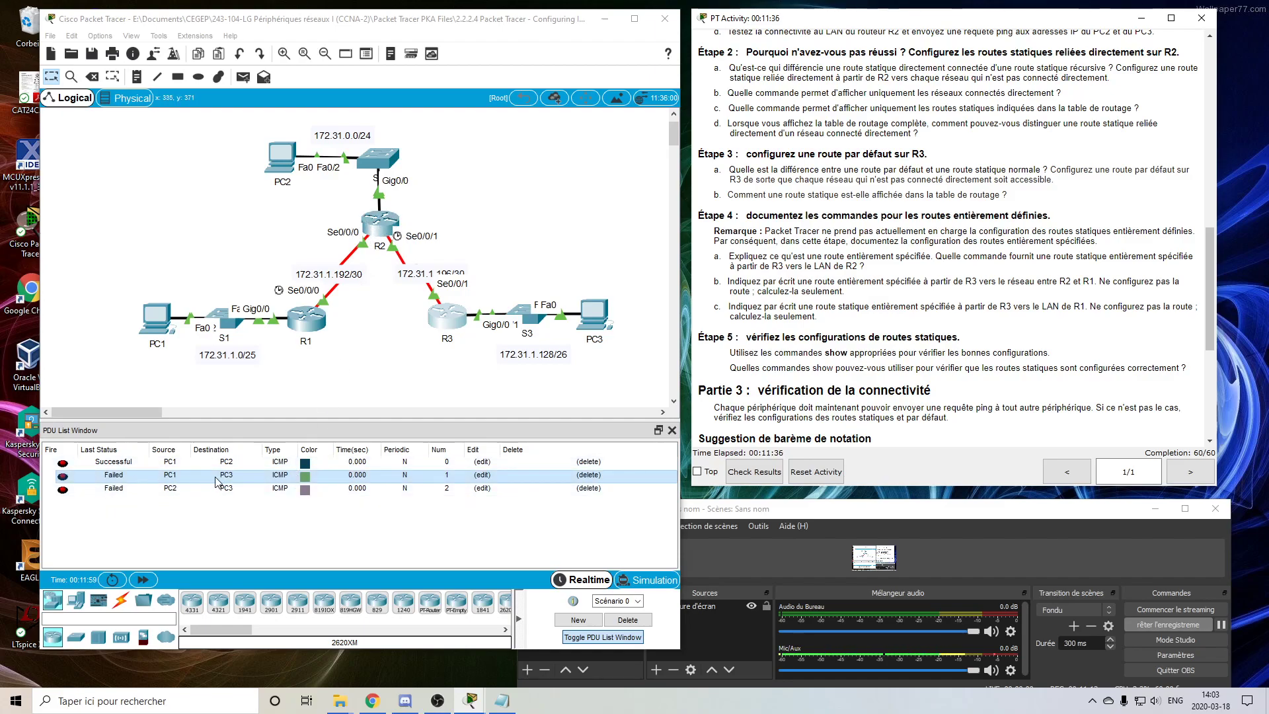
pyautogui.doubleClick(62, 476)
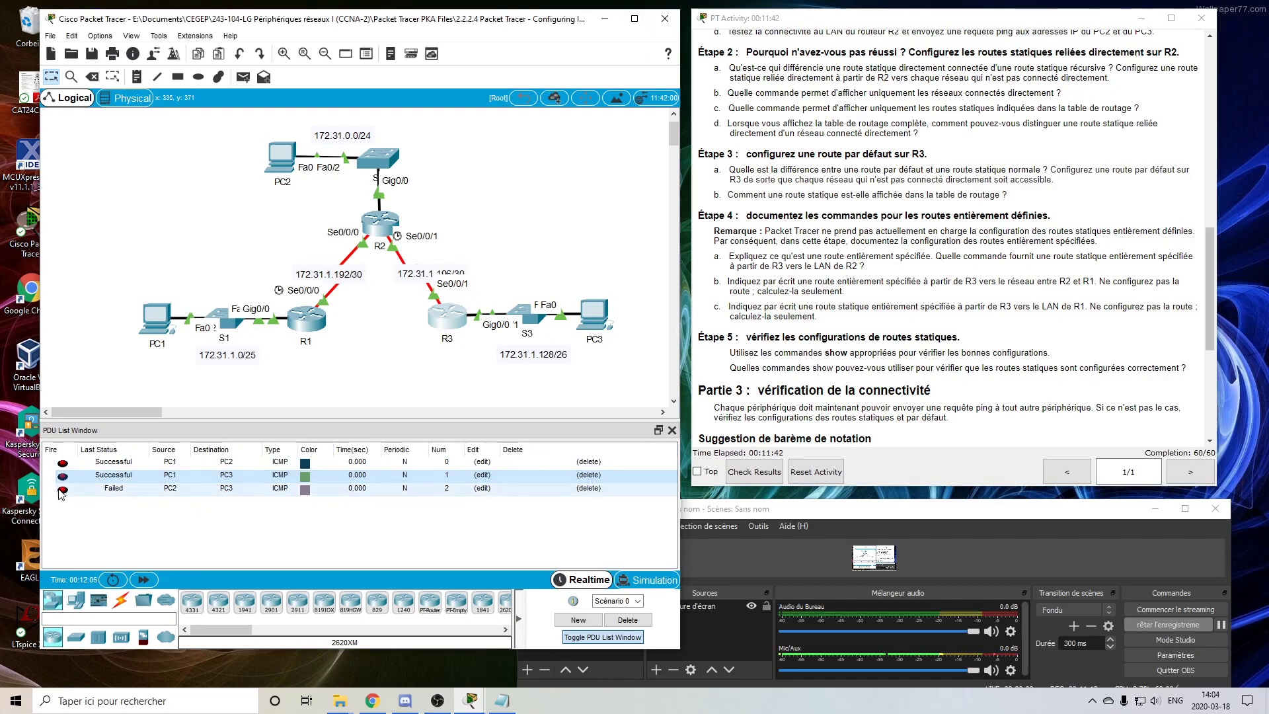
pyautogui.doubleClick(62, 490)
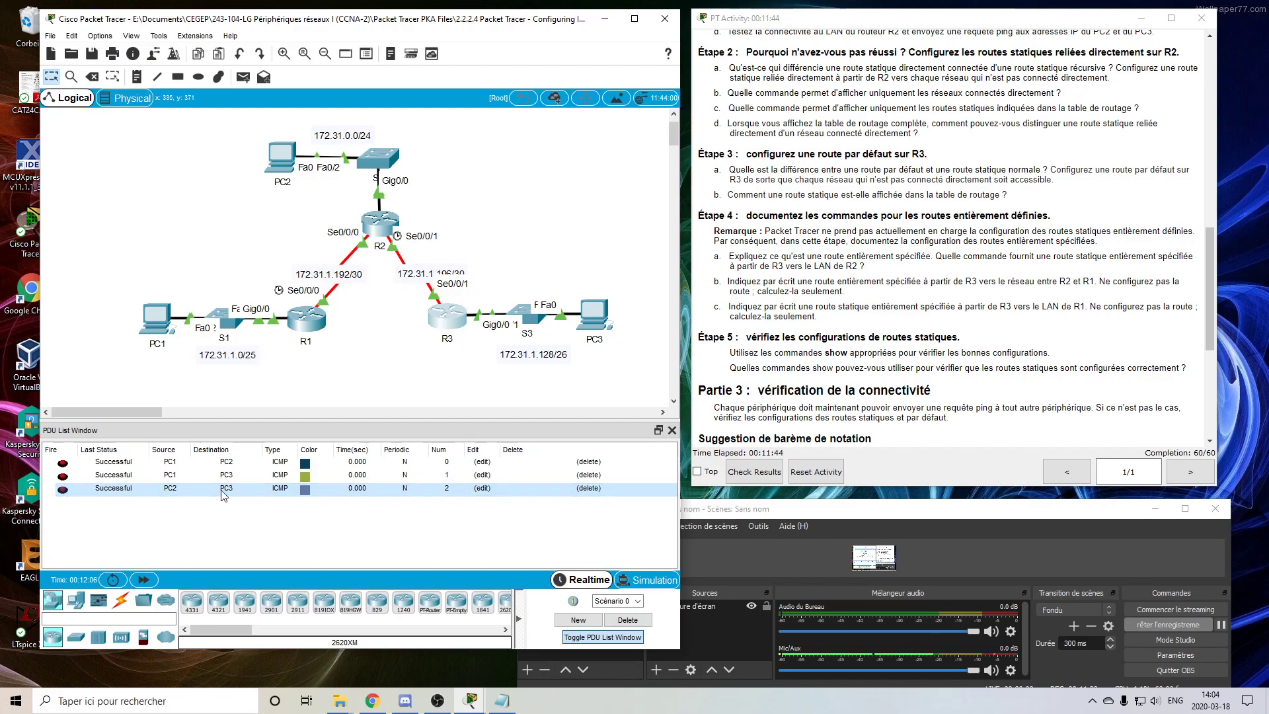
# Send simple ICMP test messages from PC1 to each of the routers R1, R2 and R3
pyautogui.click(243, 77)
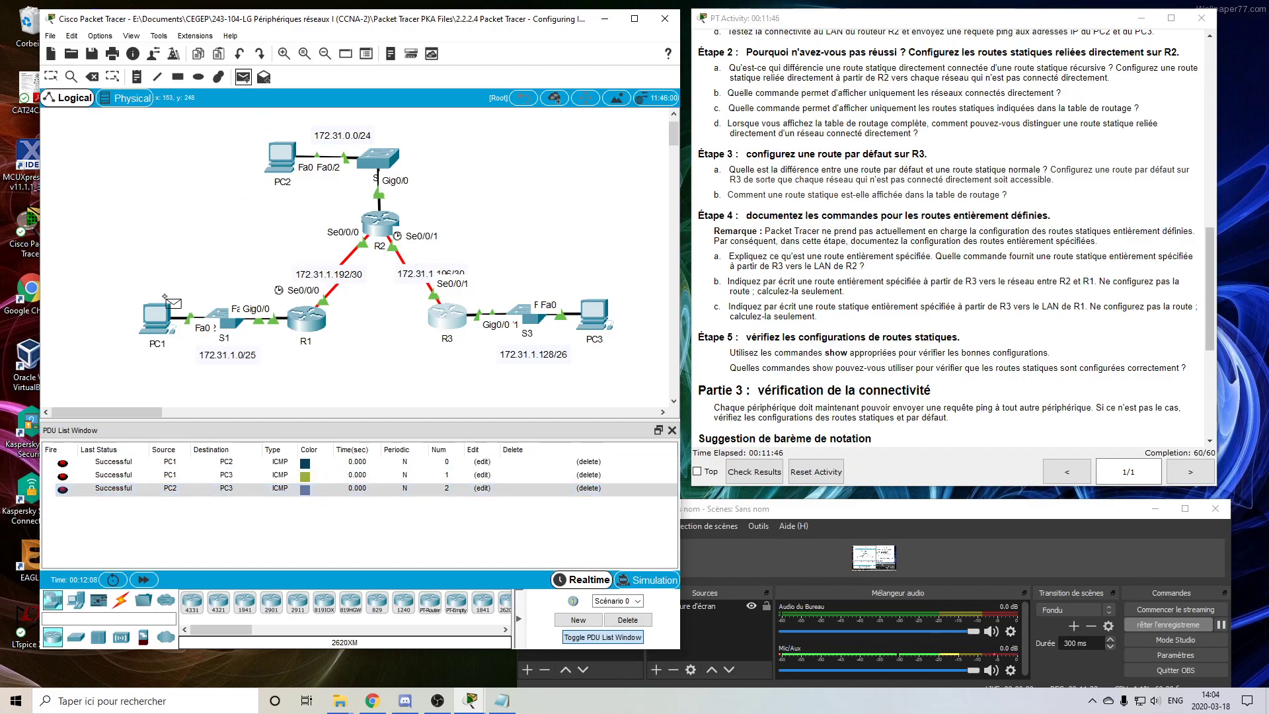
pyautogui.click(159, 316)
pyautogui.click(307, 320)
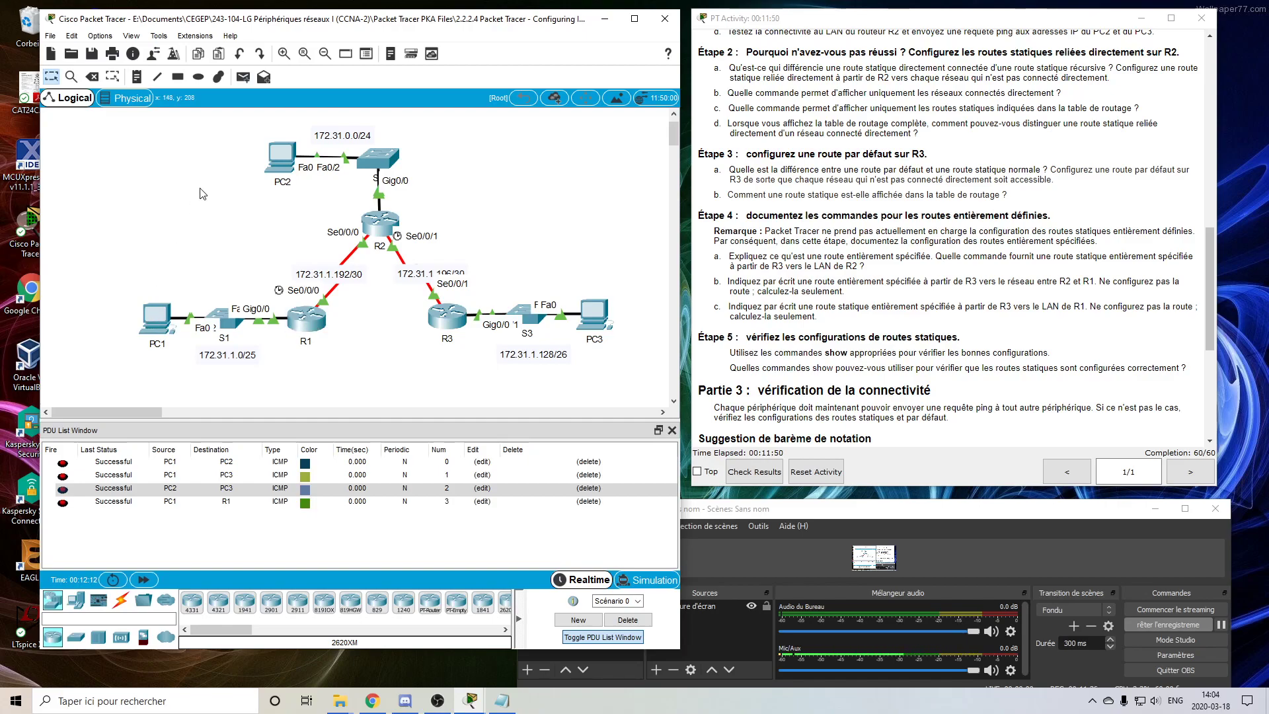
pyautogui.click(243, 77)
pyautogui.click(158, 317)
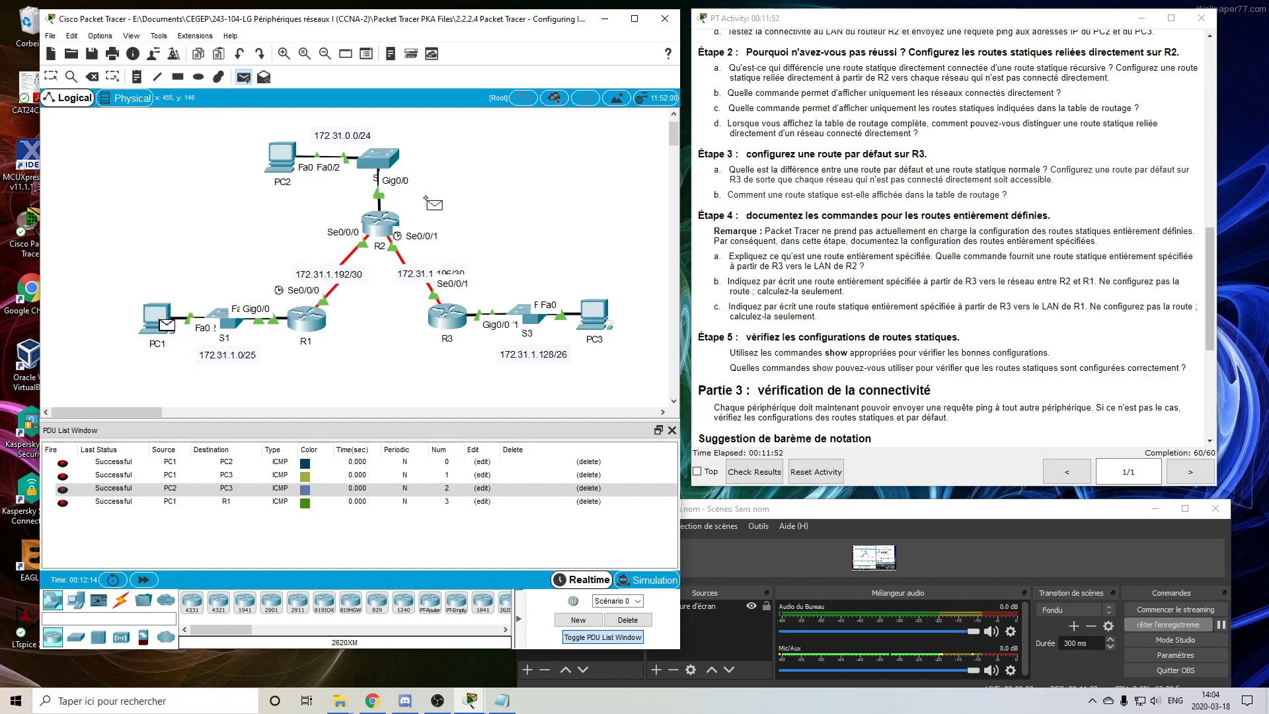
pyautogui.click(381, 223)
pyautogui.click(244, 77)
pyautogui.click(159, 317)
pyautogui.click(440, 315)
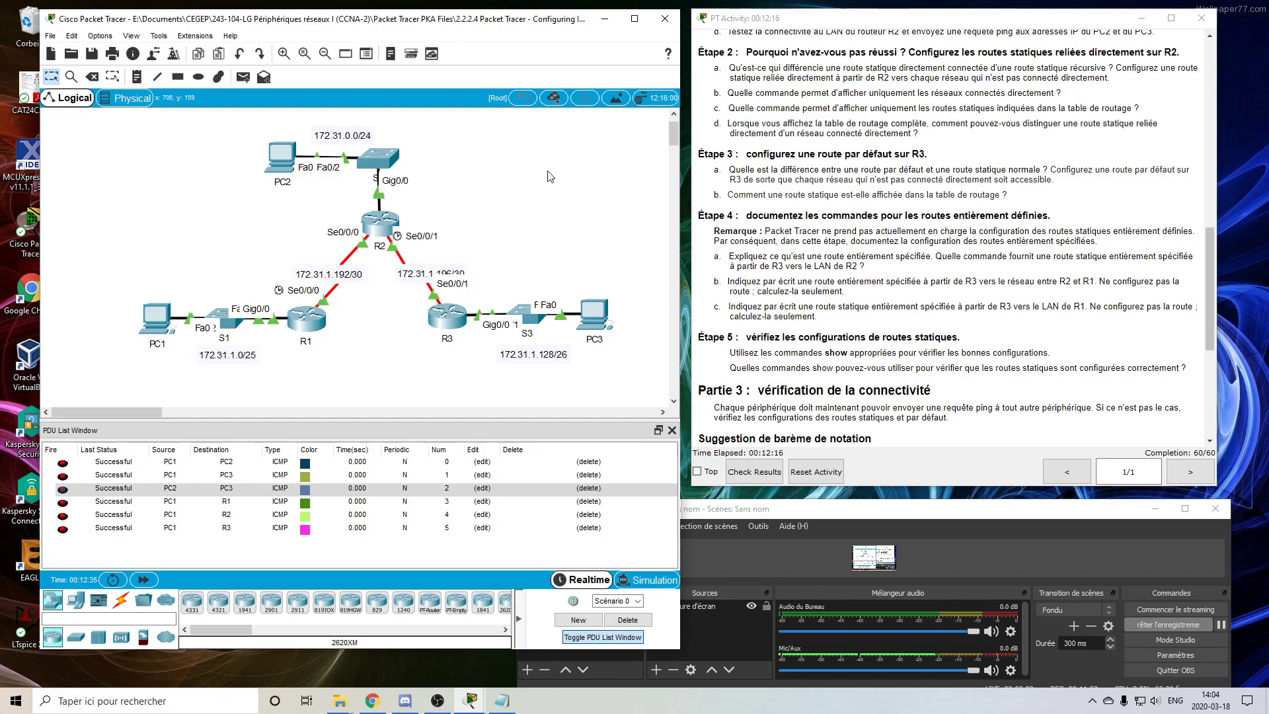
# Return to the addressing table at the start of the activity instructions and review it
pyautogui.scroll(10, 914, 214)
pyautogui.scroll(4, 914, 214)
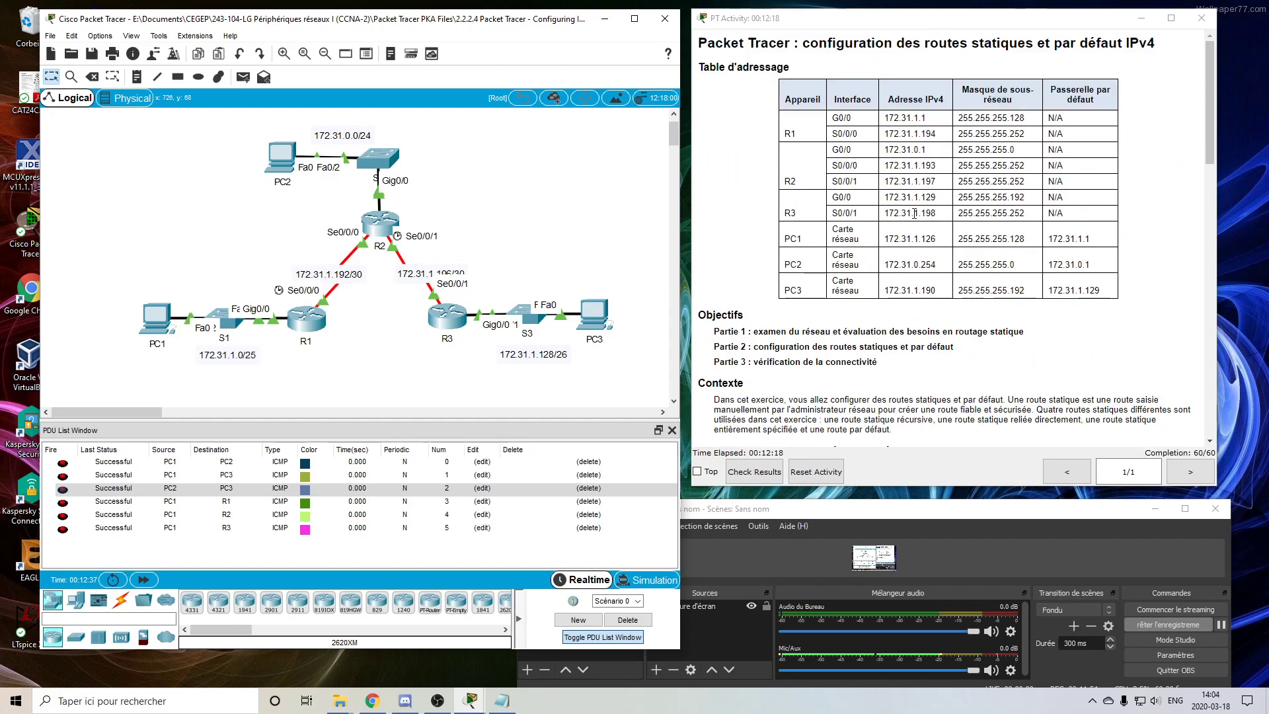